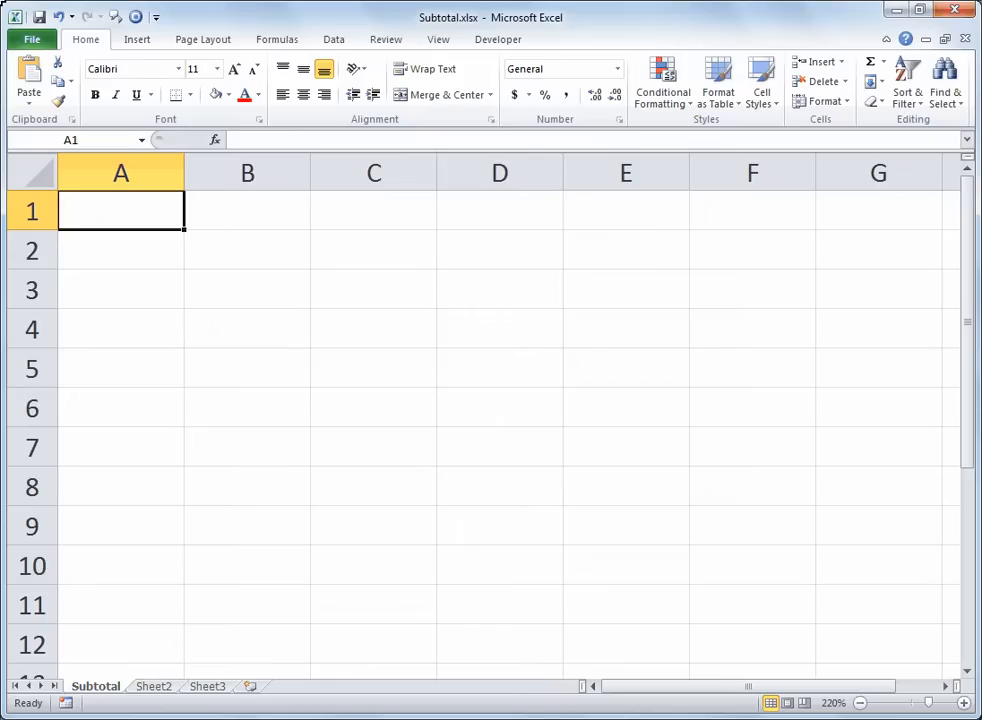
Step: Enter the heading Customer in cell A1 and make it bold
text(C)
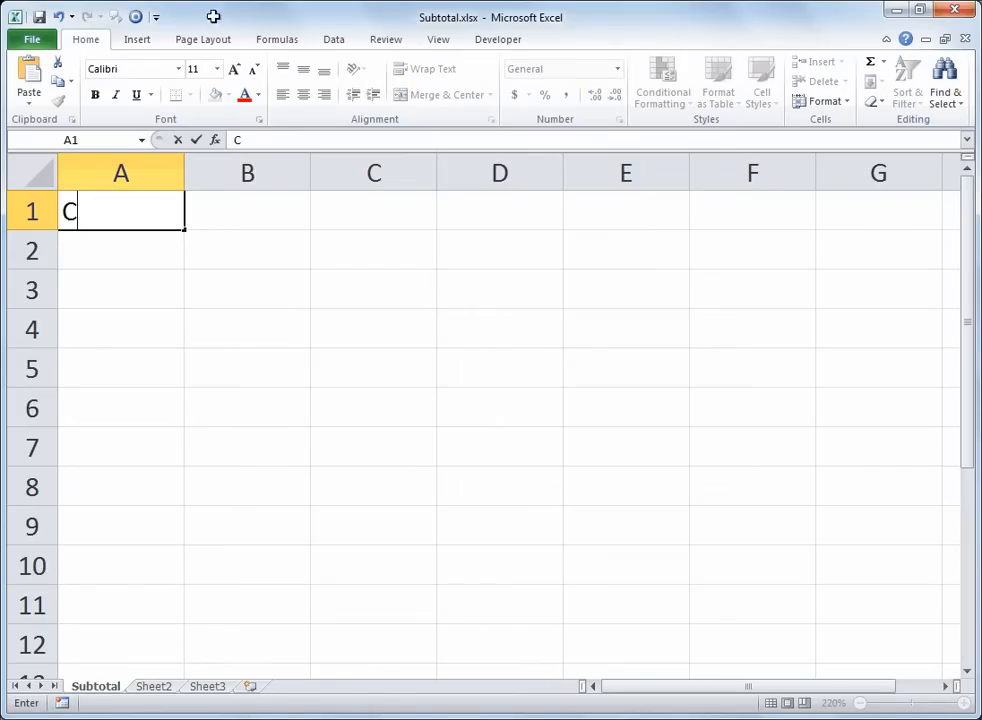
text(ustomer)
key(Return)
key(Up)
key(ctrl+b)
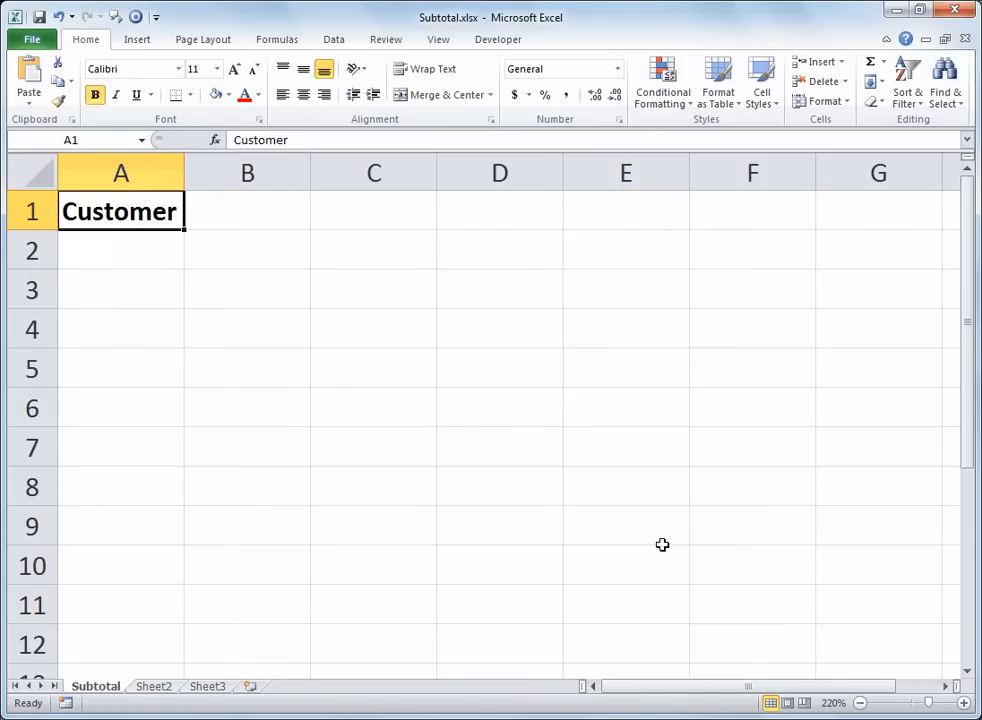
Step: Add the bold headings Location in cell B1 and Amount in cell C1
key(Right)
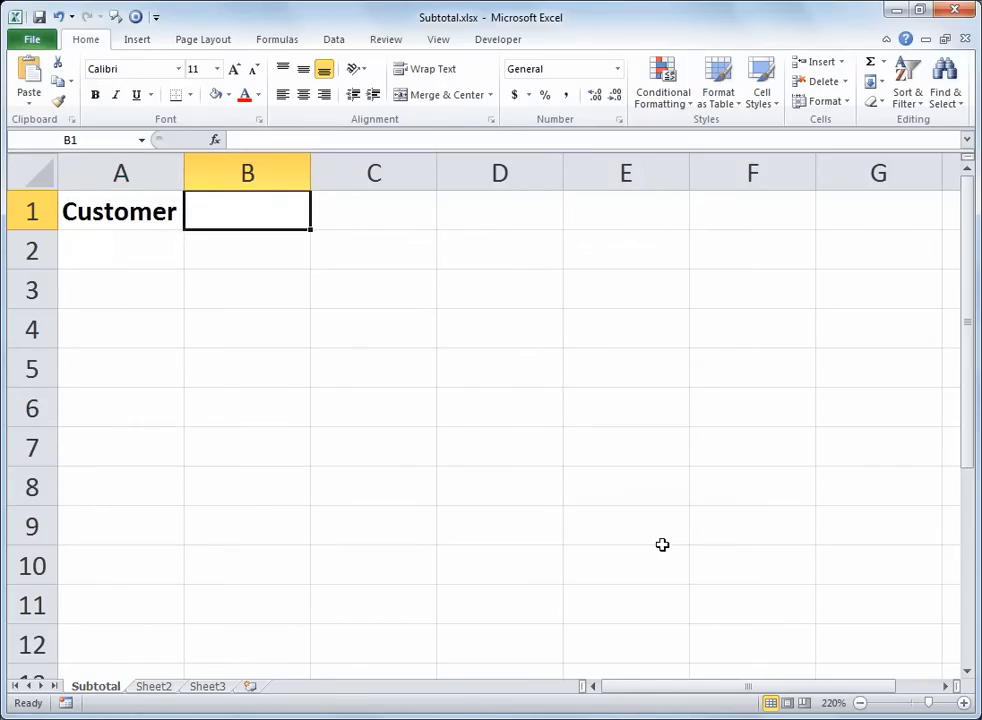
text(Location)
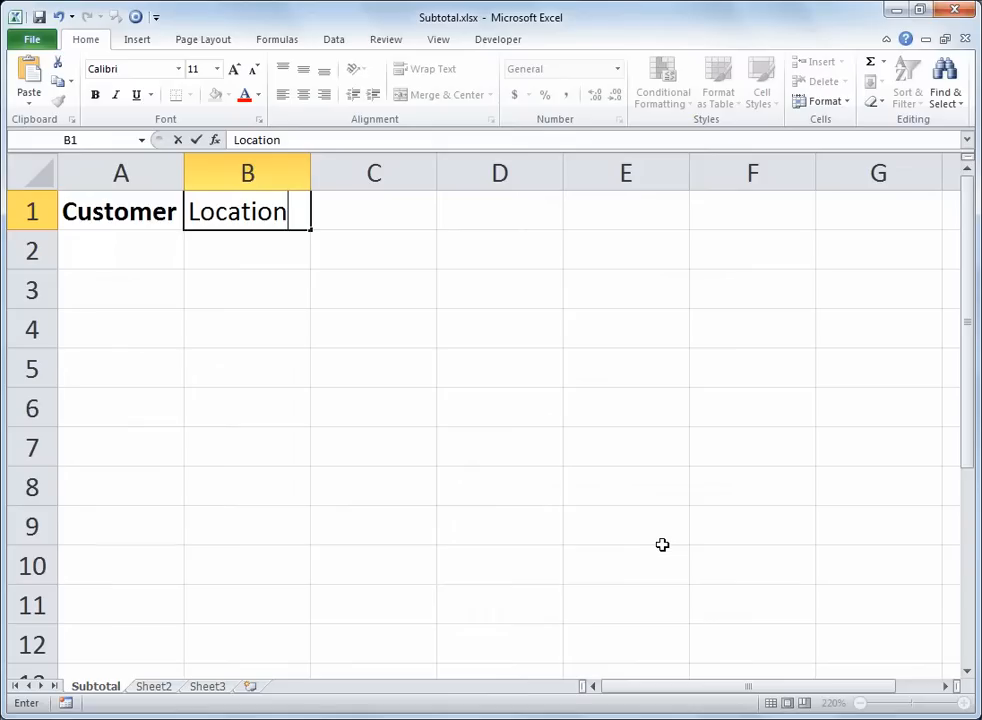
key(ctrl+Return)
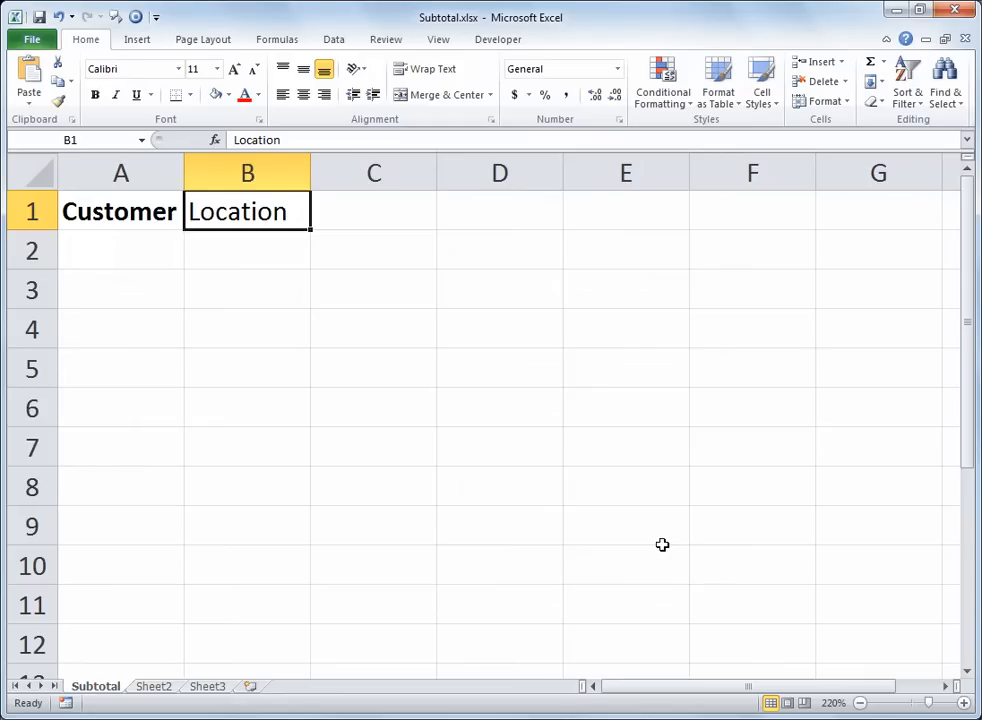
key(ctrl+b)
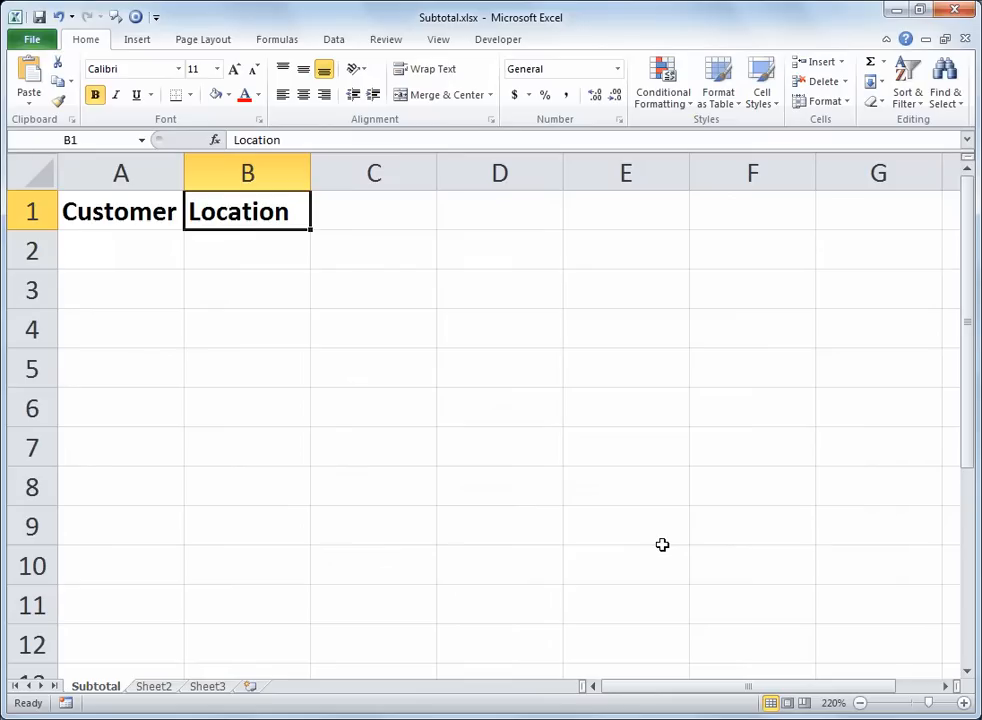
key(Right)
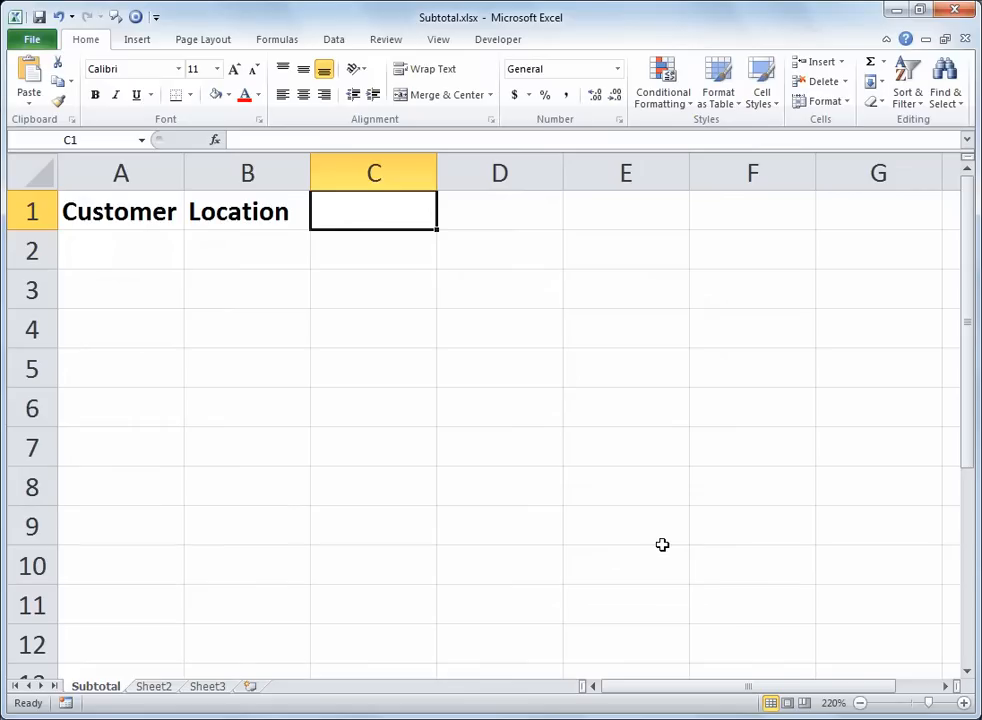
text(Amount)
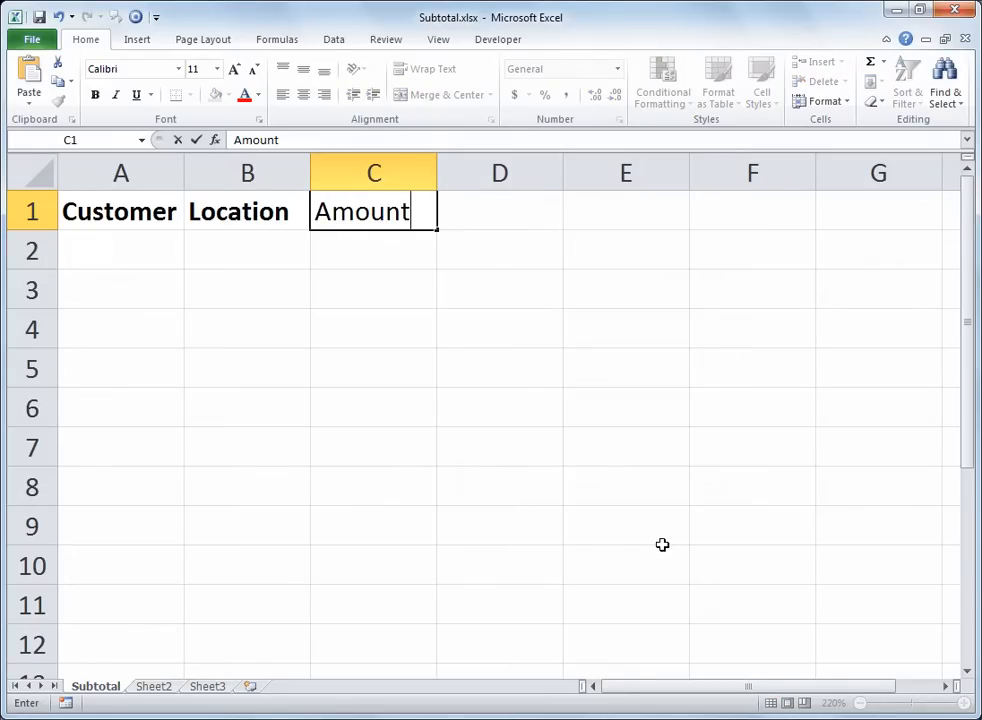
key(ctrl+Return)
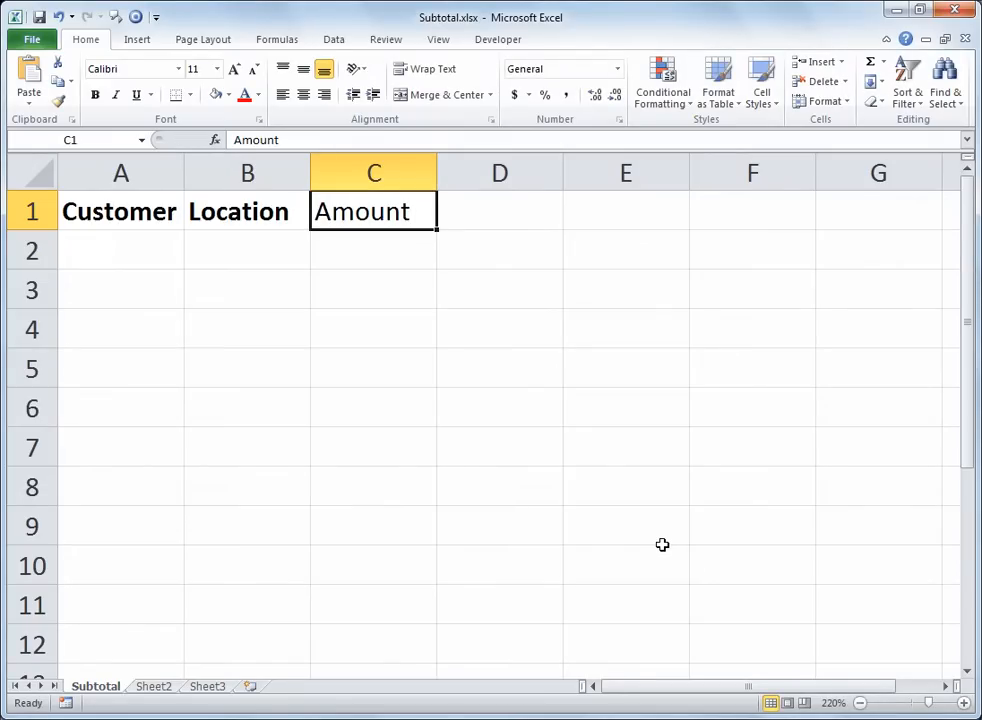
key(ctrl+b)
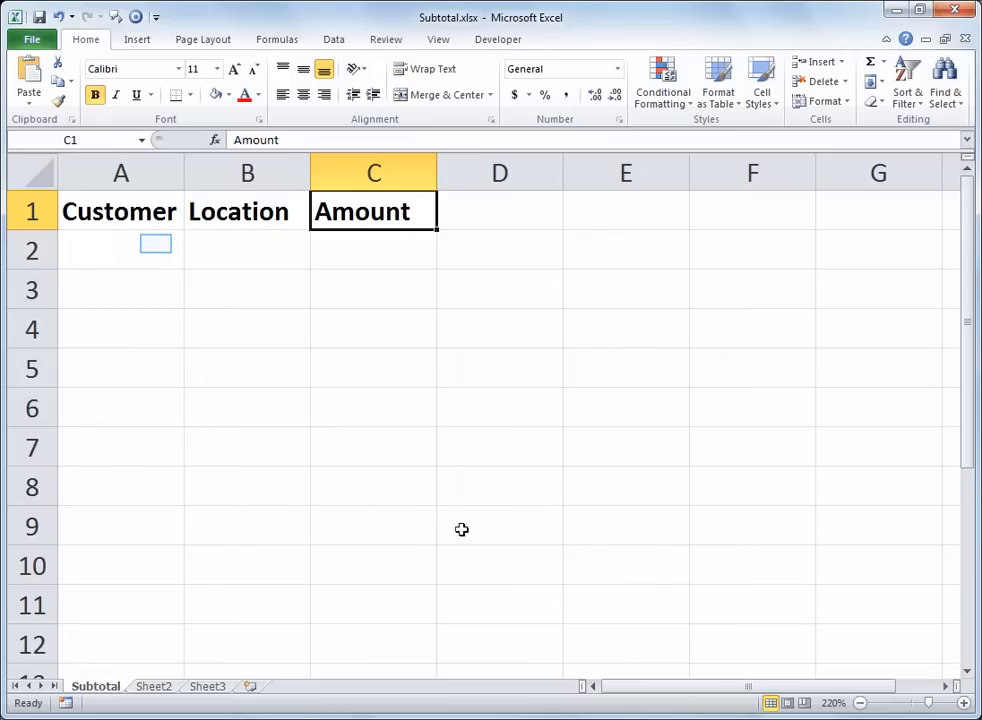
Step: Enter Target, Walmart and Costco in cells A2 to A4 under the Customer heading
click(156, 244)
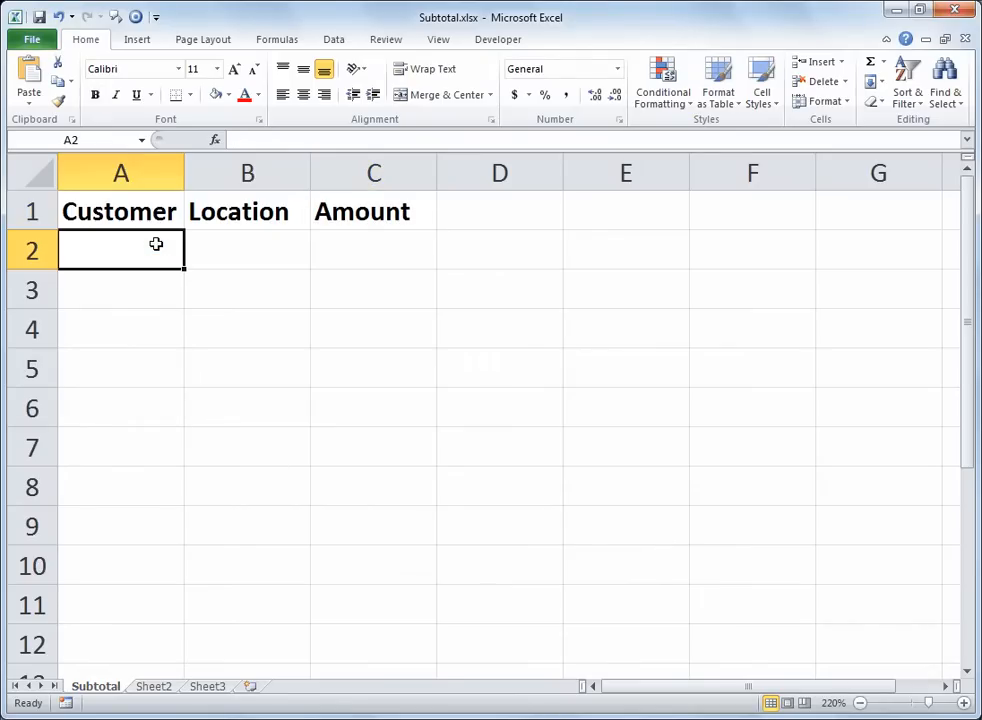
text(Target)
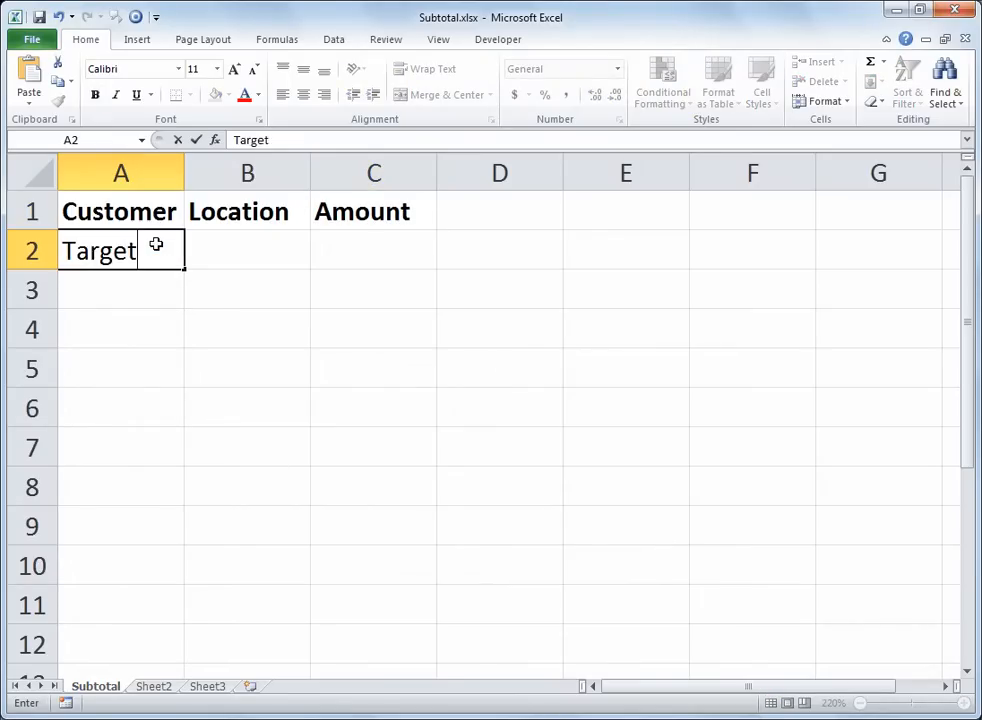
key(Return)
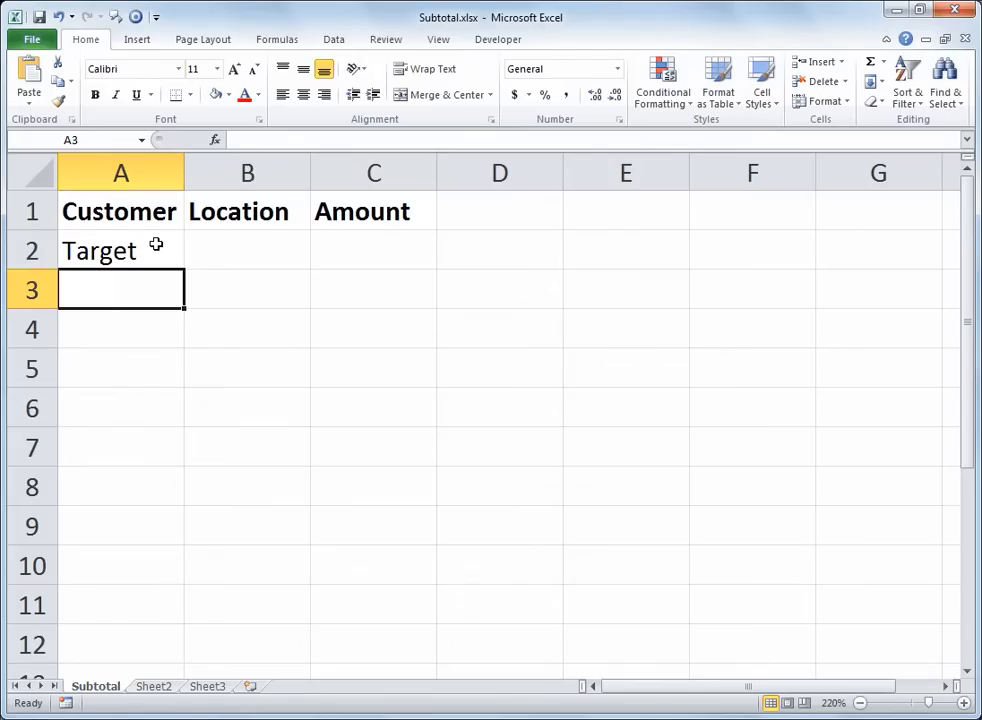
text(Walmart)
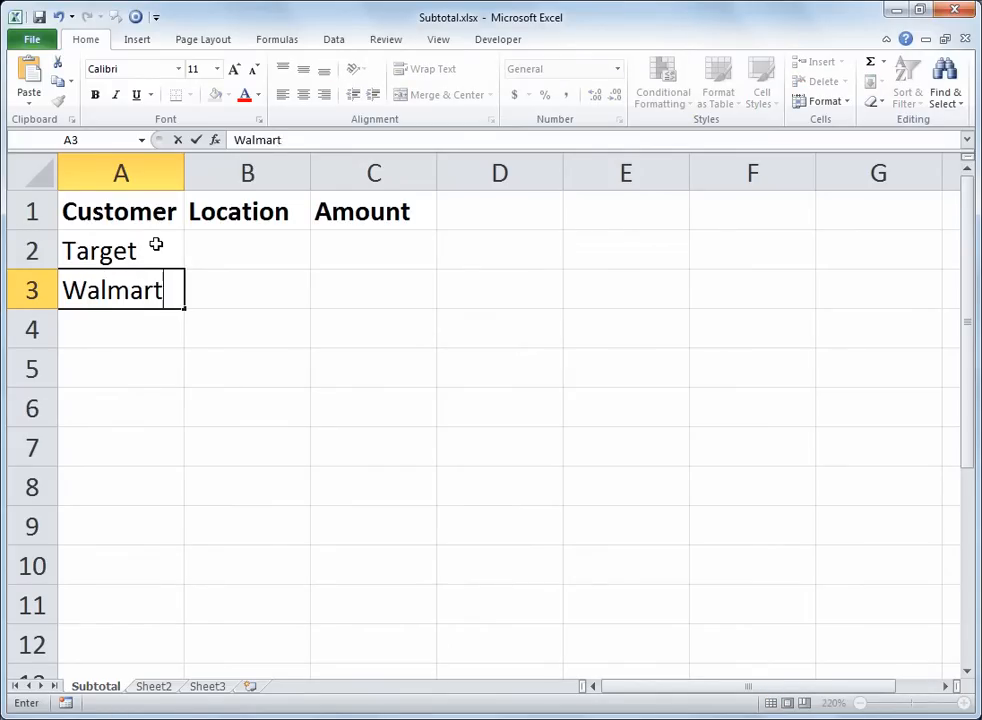
key(Return)
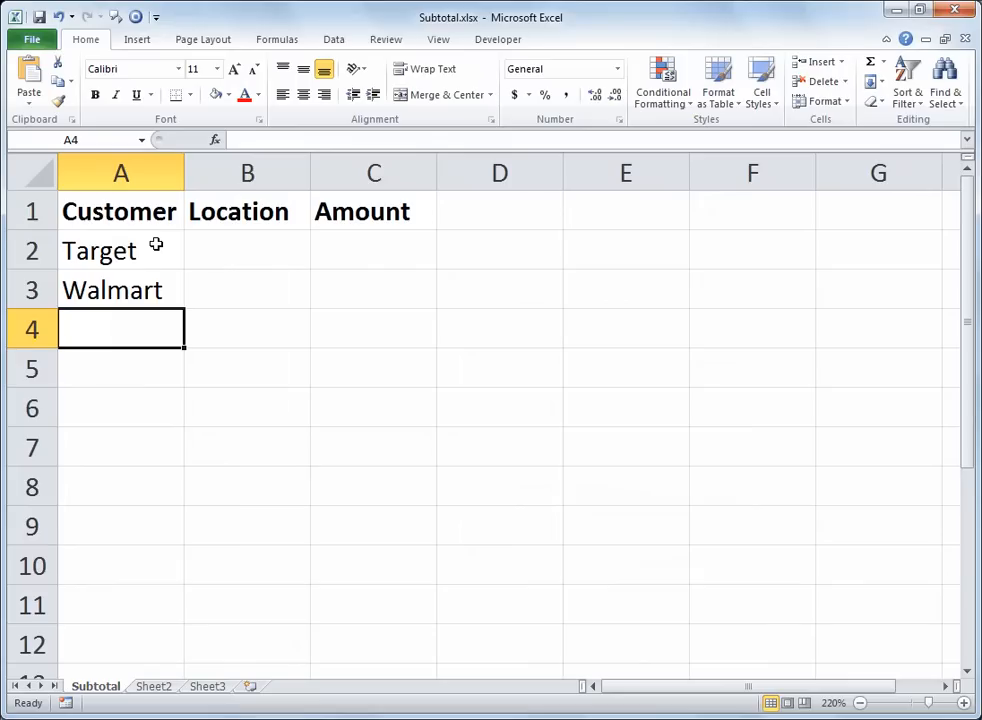
text(Costco)
key(Return)
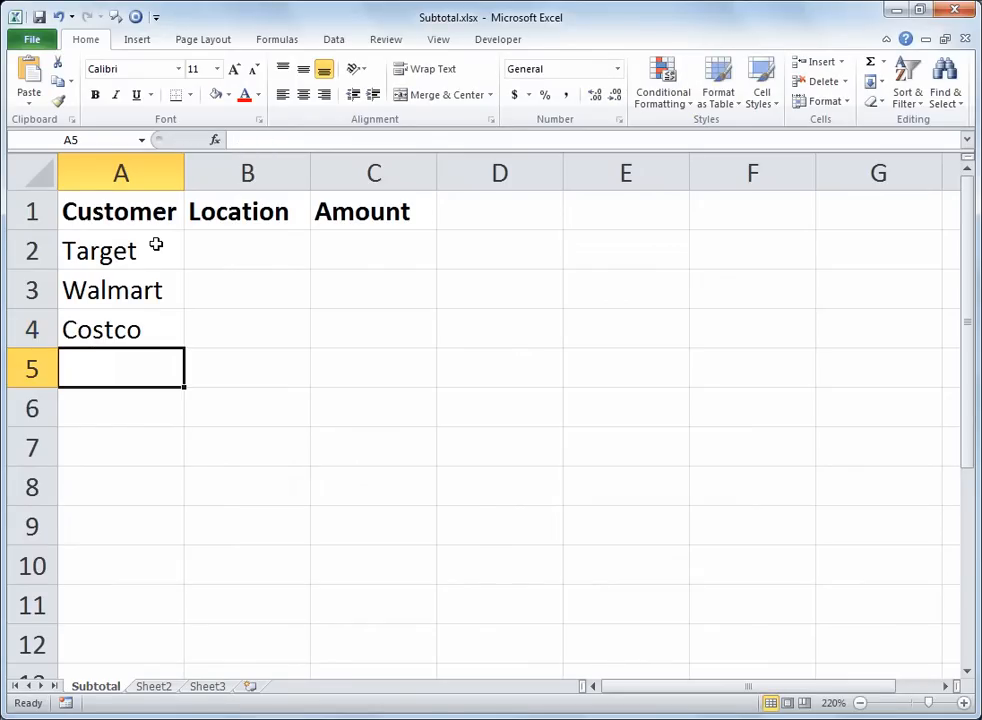
Step: Continue the customer list with Walmart in cell A5 and Walgreens in cell A6
text(Walmart)
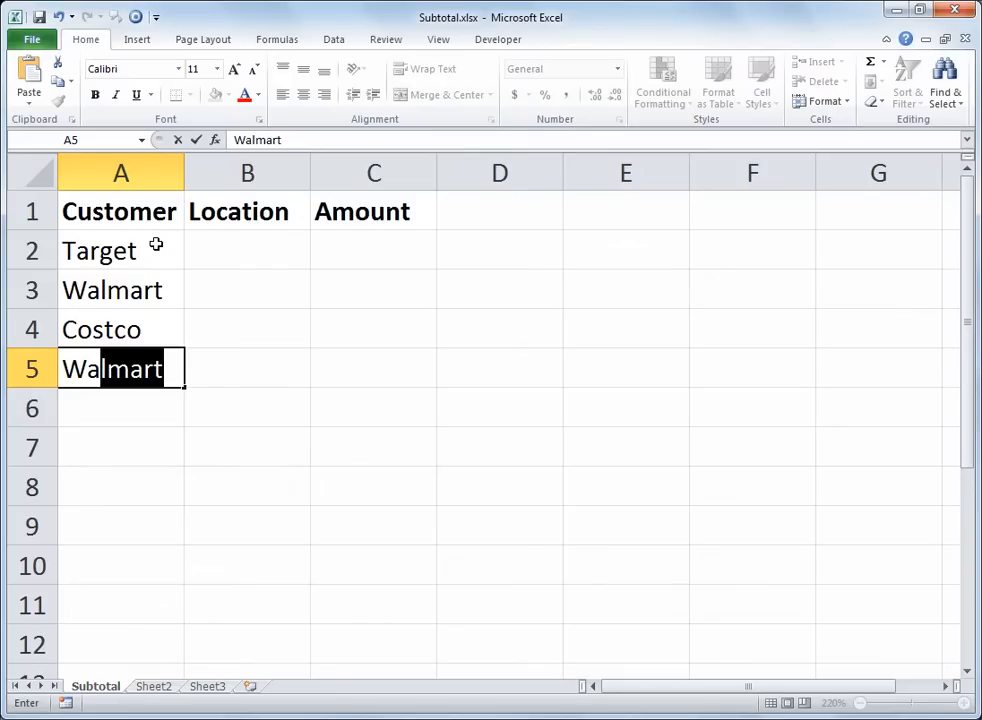
key(Return)
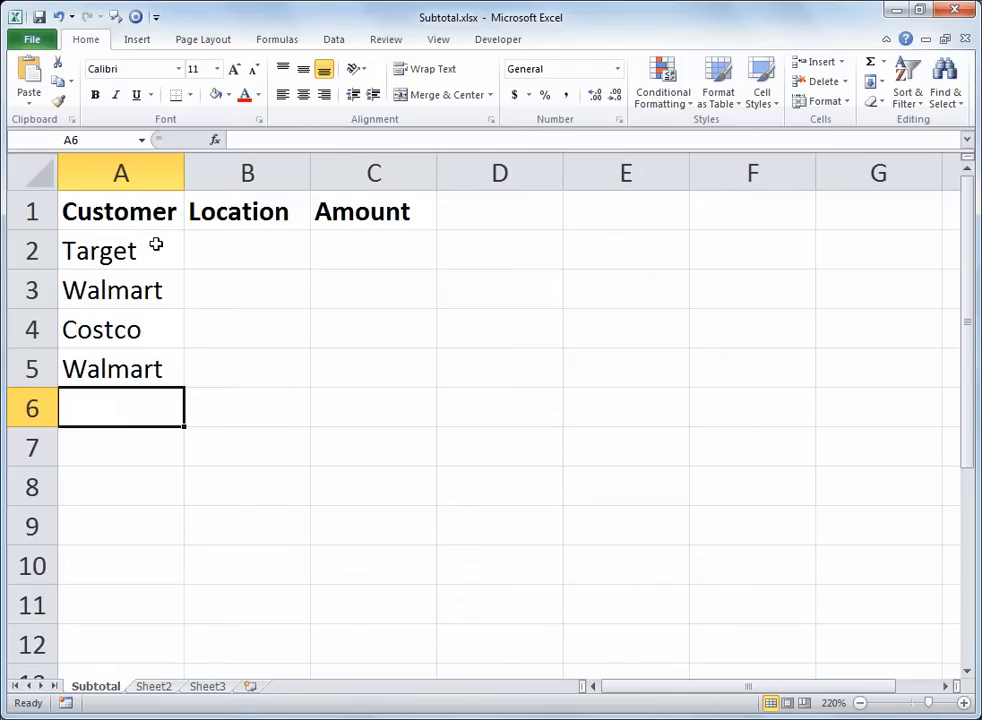
text(Wal)
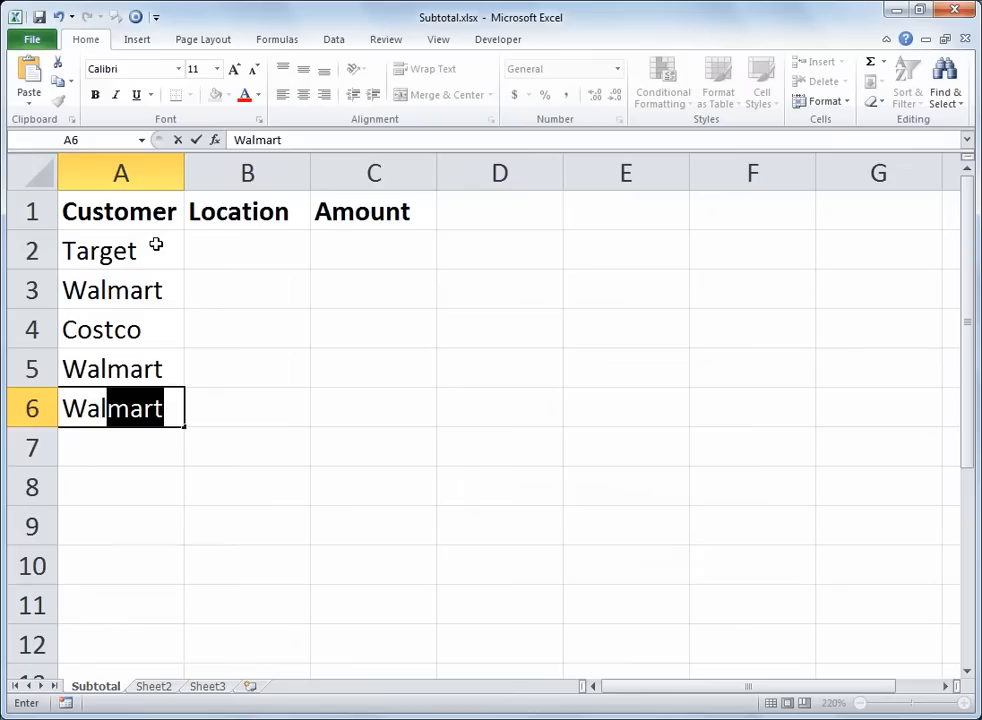
text(g)
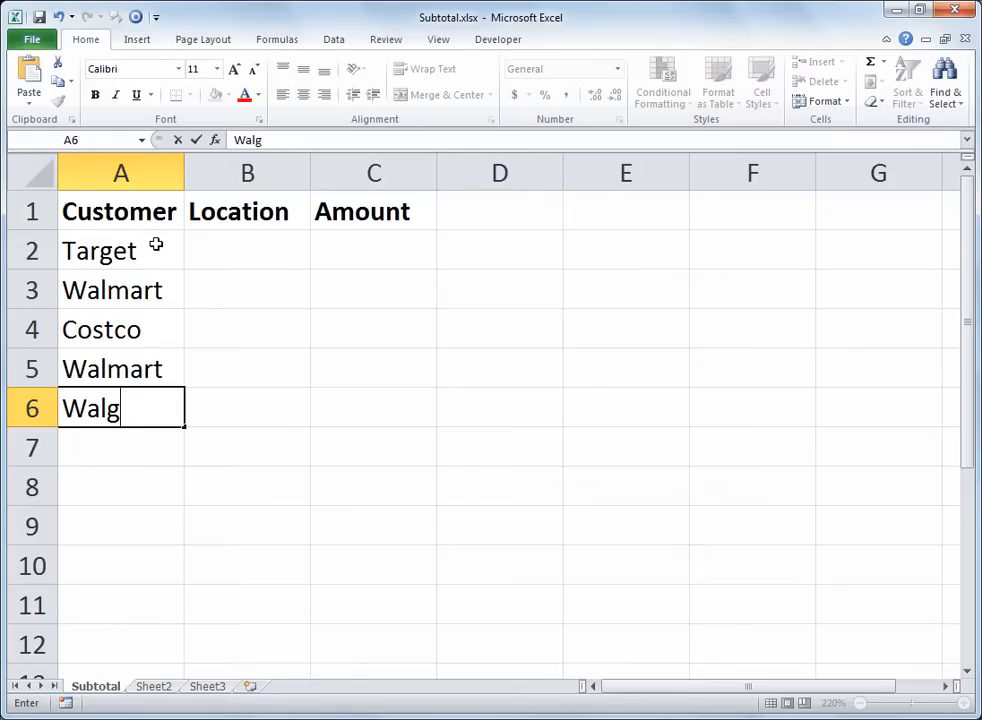
text(reens)
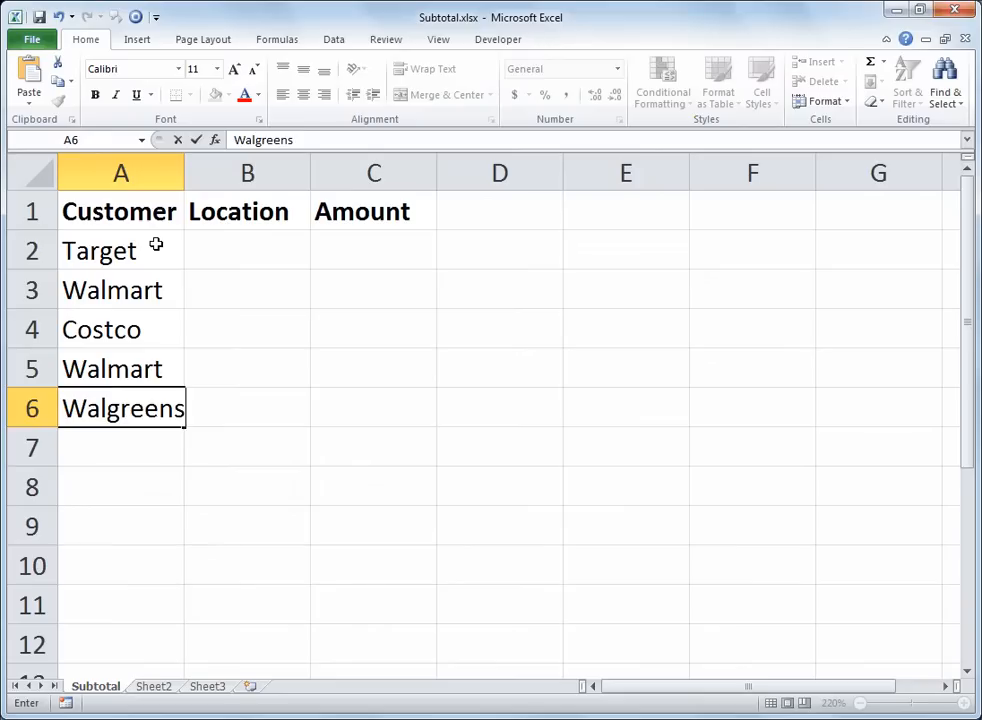
key(Return)
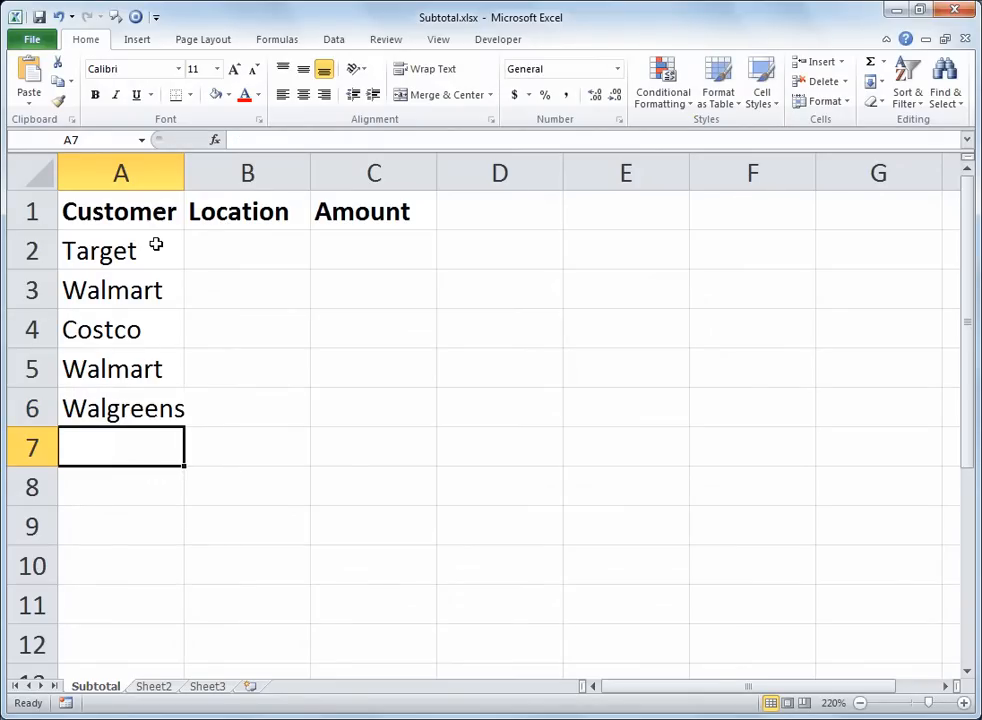
Step: Add Costco in A7 and Target in A8, and widen column A so the longest name fits
text(Costco)
key(Return)
text(target)
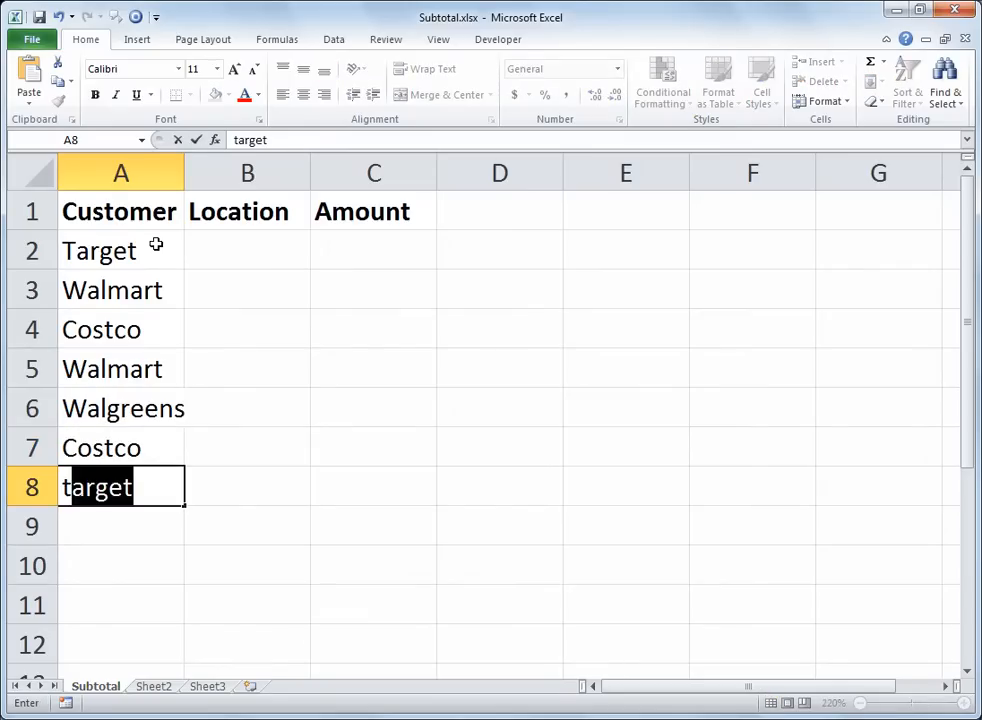
key(Return)
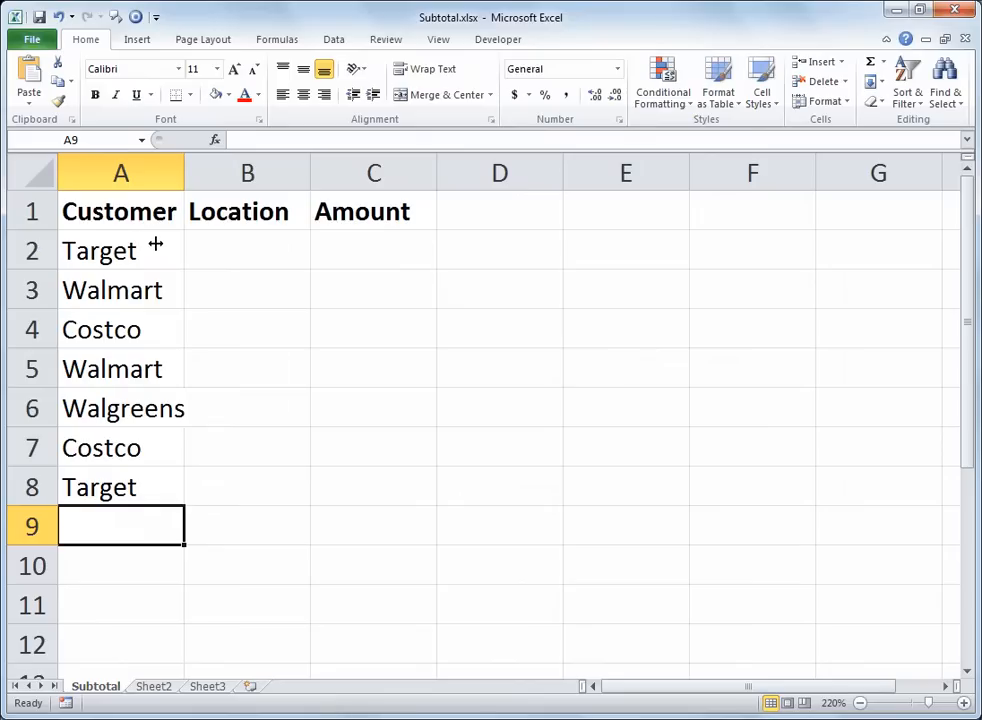
drag(184, 168, 224, 158)
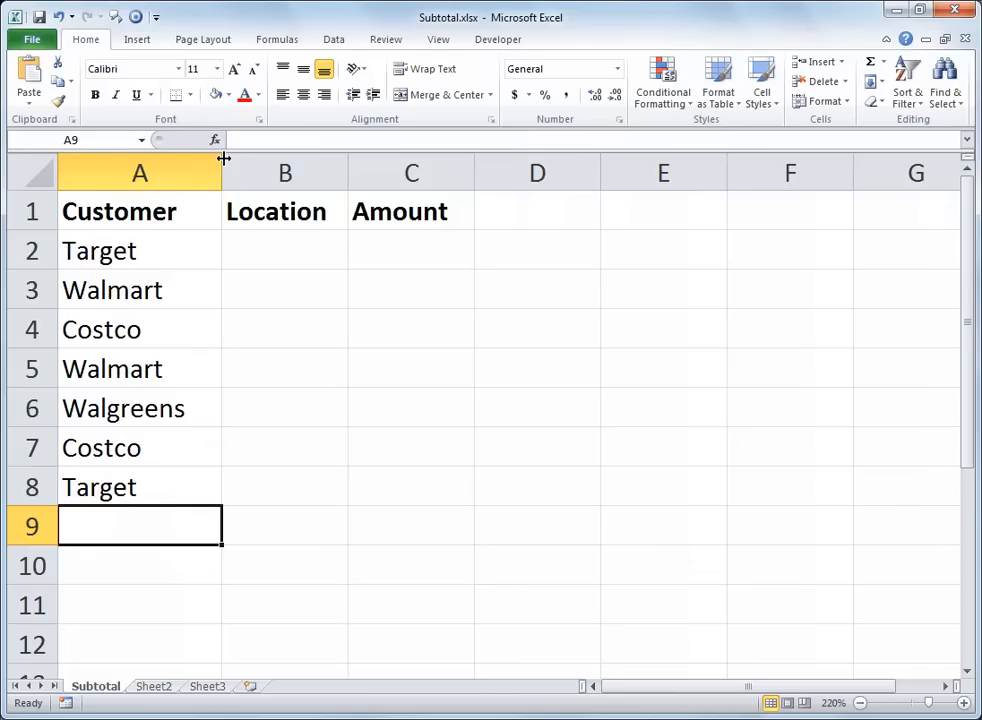
Step: Fill A9 with Target and A10 with Costco by picking from the column's existing entries
key(alt+Down)
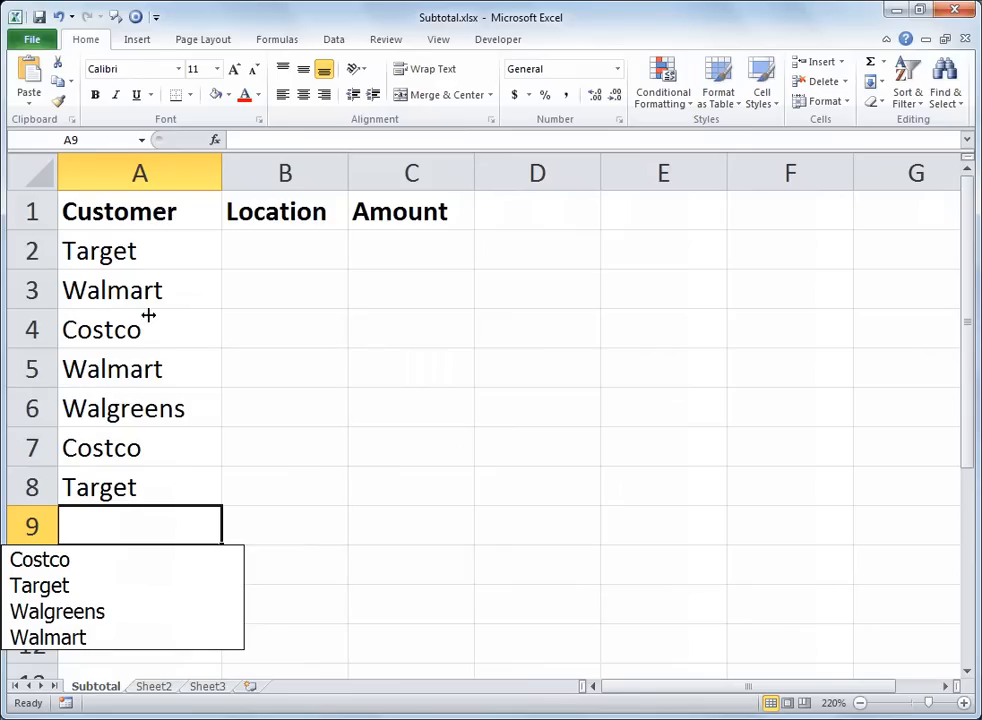
click(134, 595)
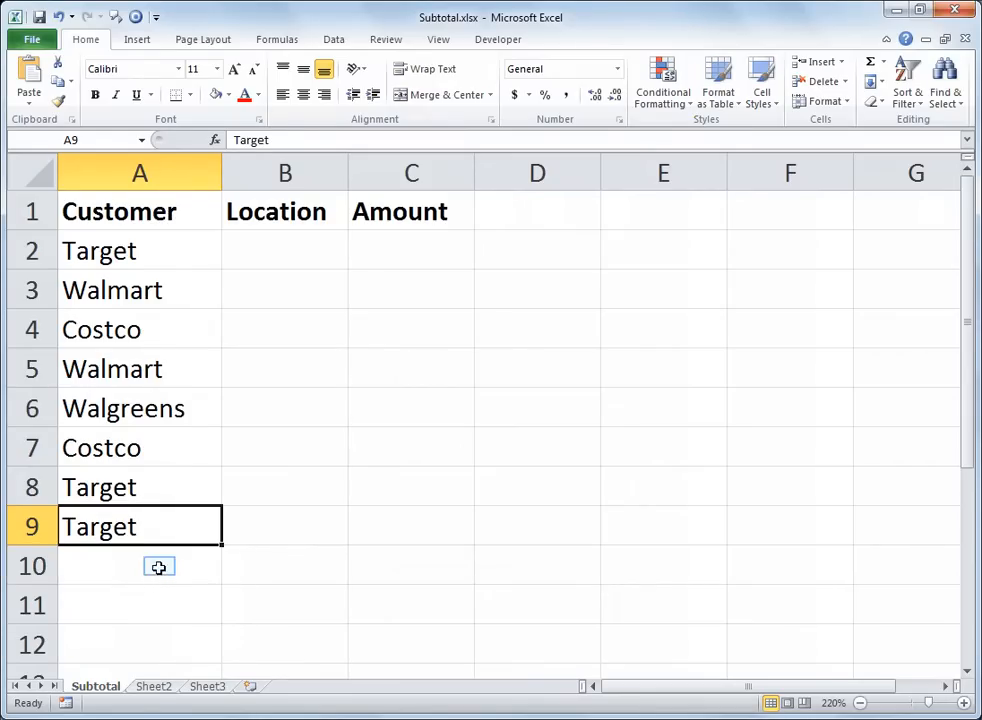
click(159, 566)
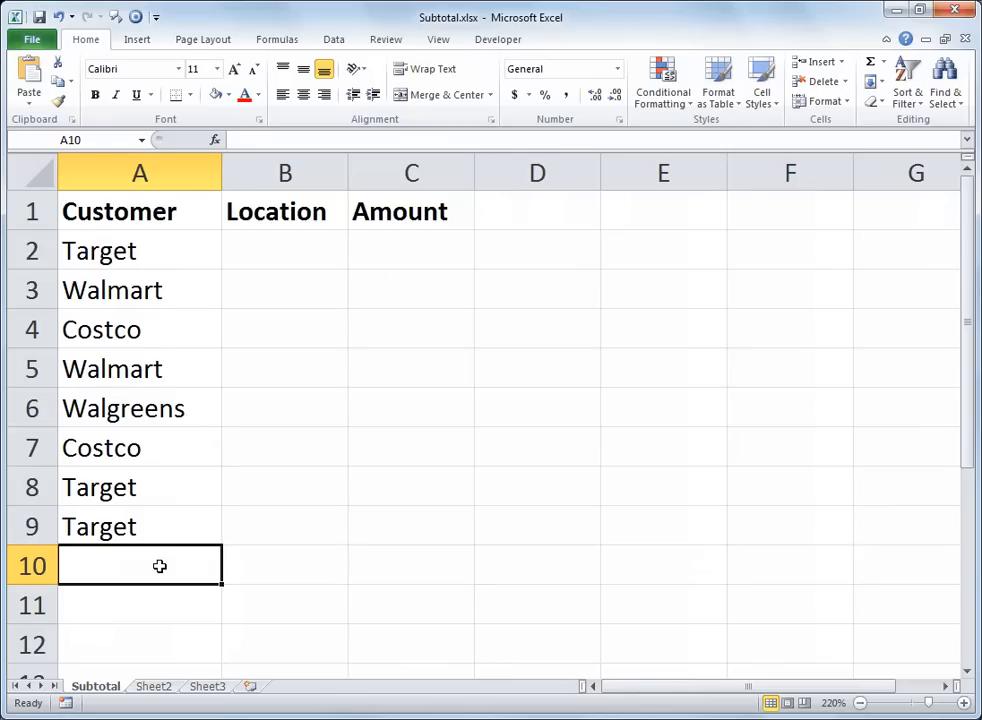
right_click(160, 566)
right_click(160, 566)
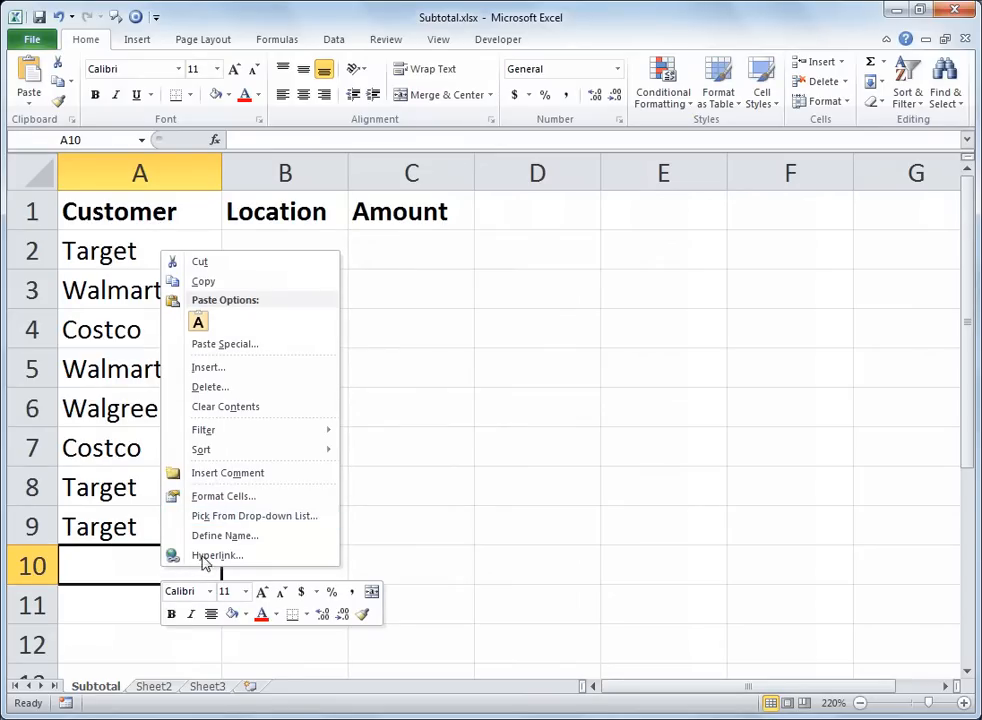
click(223, 515)
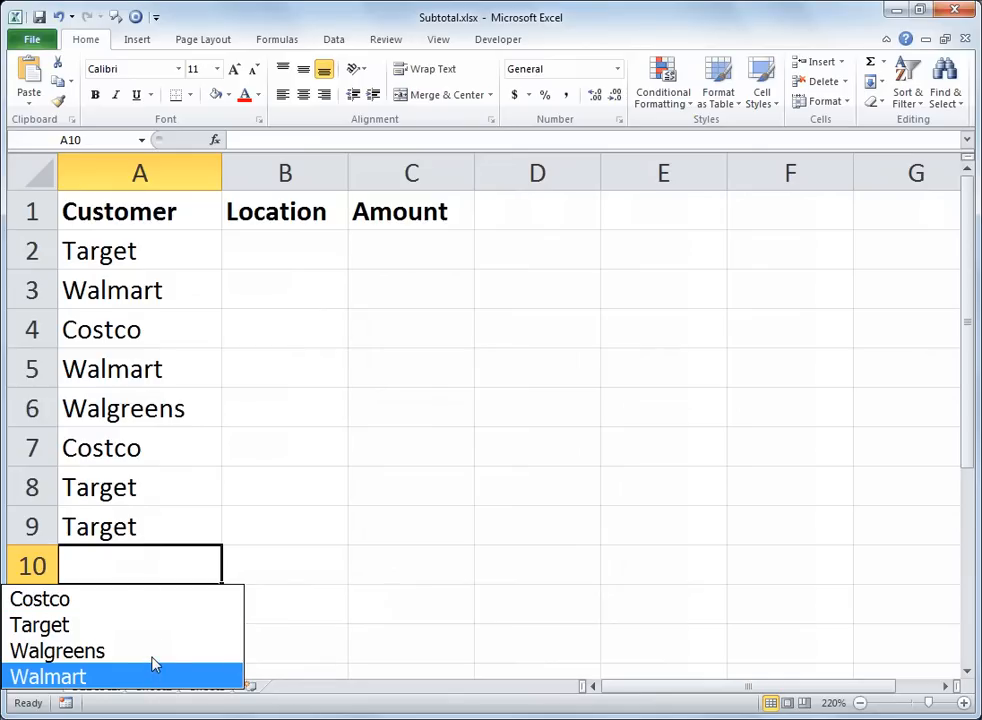
click(143, 603)
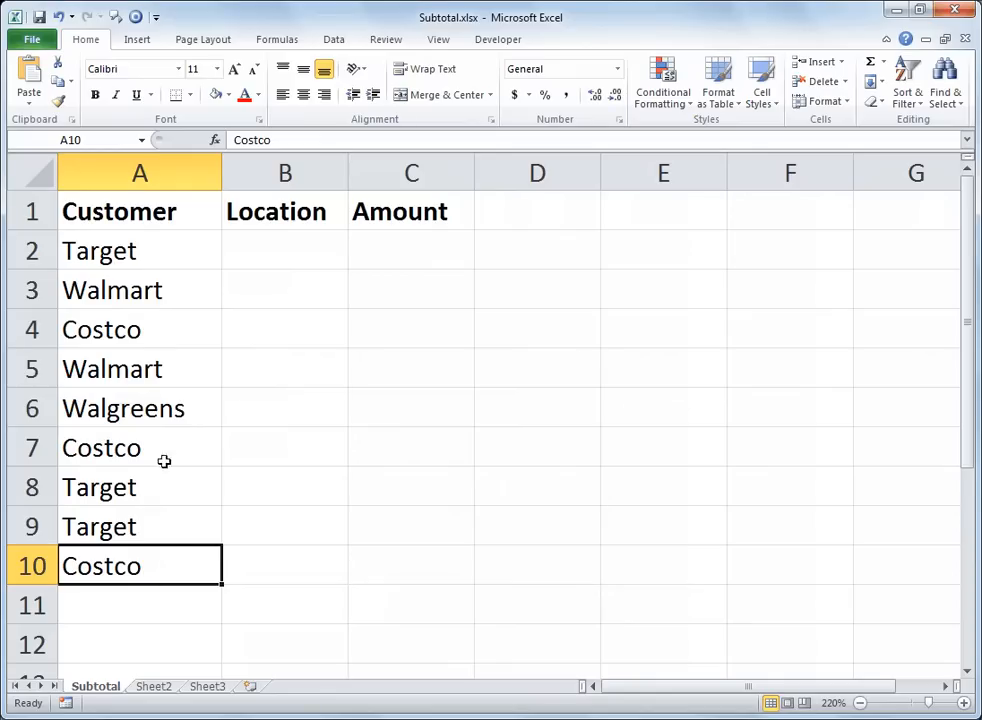
Step: Fill the customer names in A2:A10 down through row 100 and return to the start of the sheet
drag(167, 256, 158, 556)
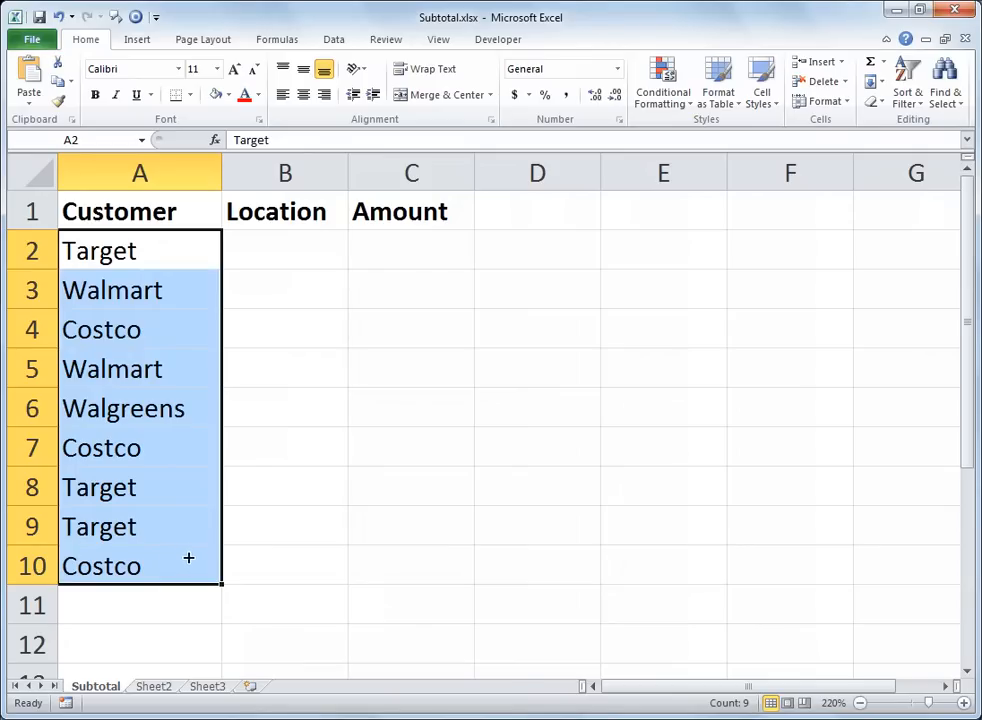
drag(225, 587, 224, 626)
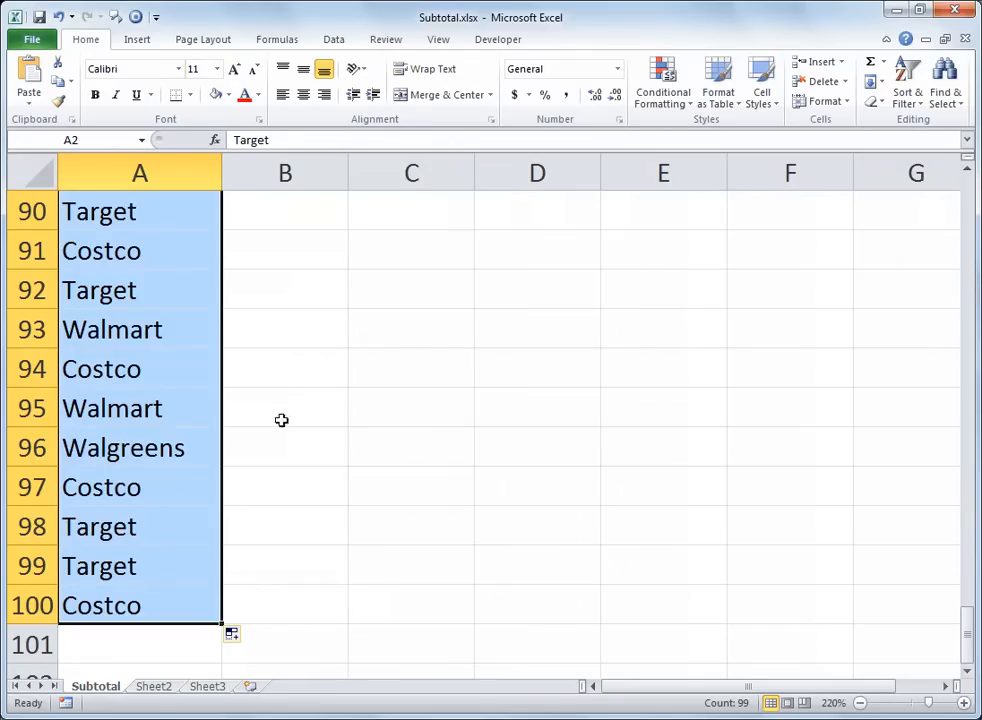
key(ctrl+Home)
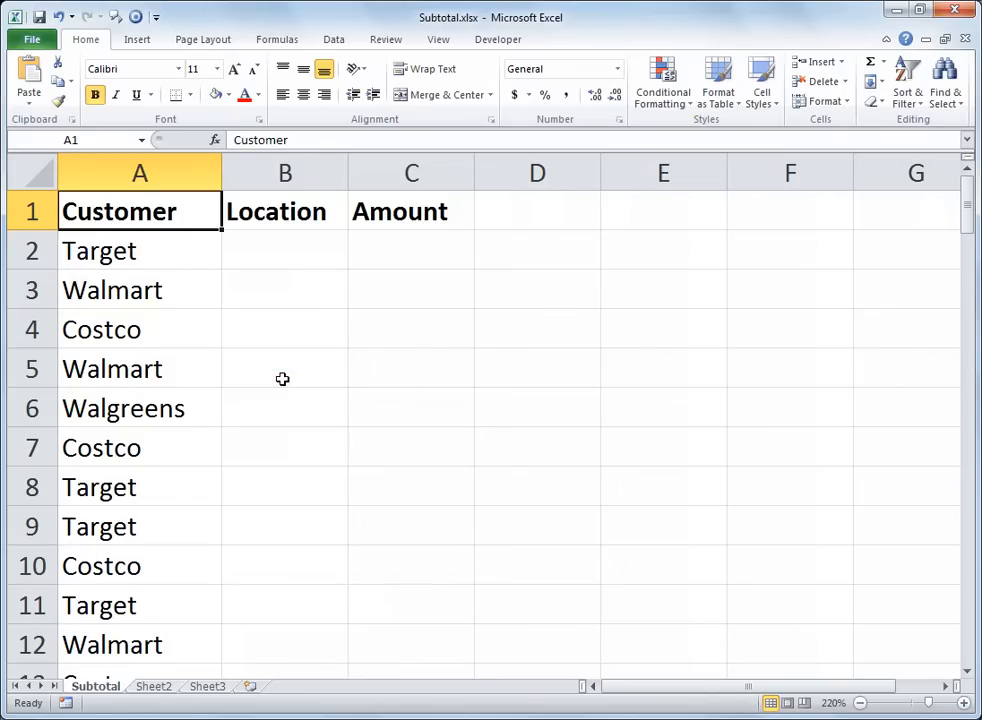
click(282, 378)
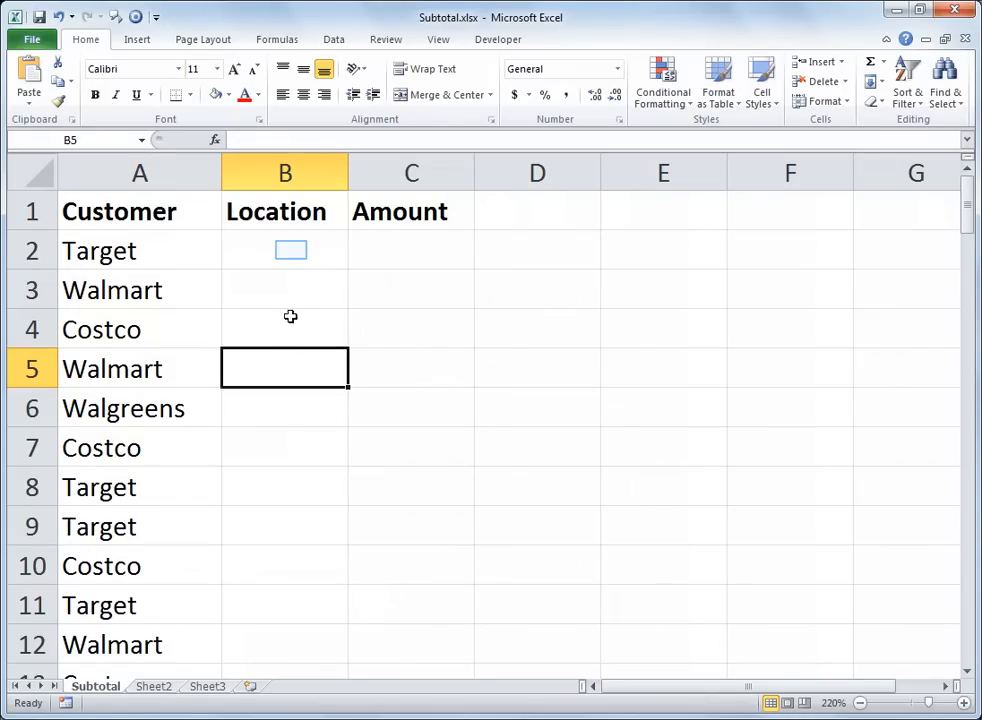
Step: Enter the locations Atlanta, Boston, Chicago and Detroit in cells B2 through B5
click(291, 250)
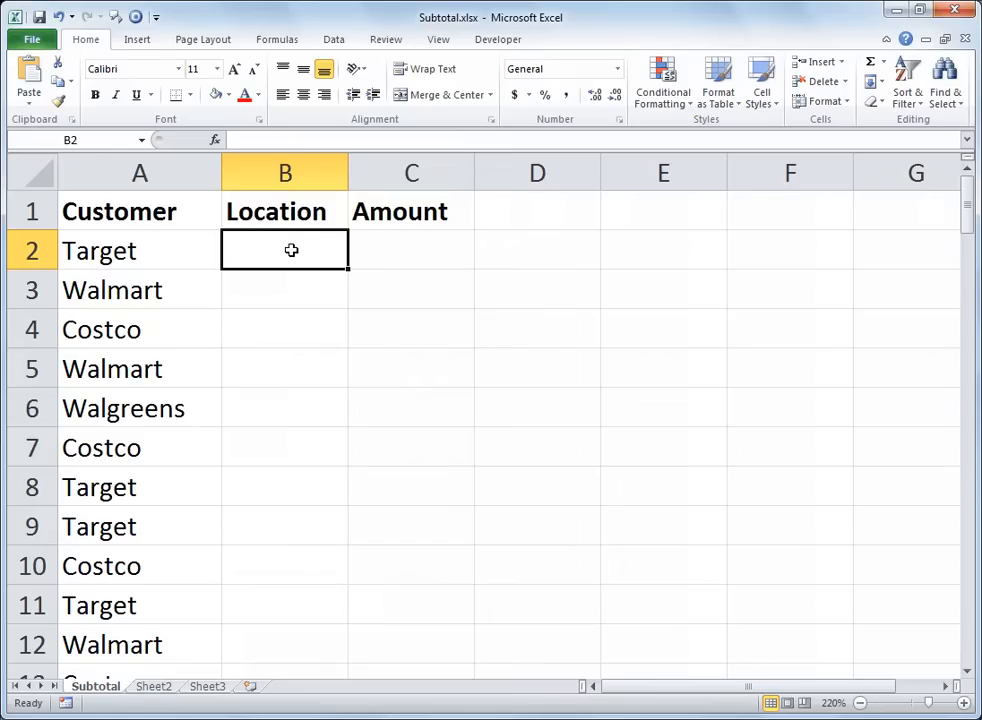
text(Atlanta)
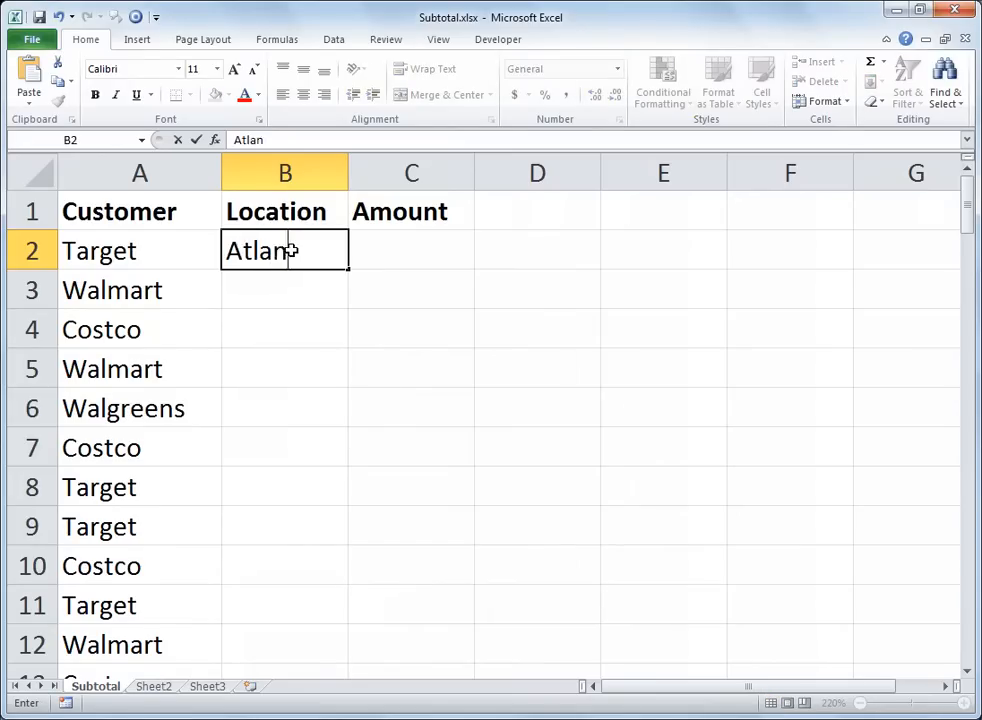
key(Return)
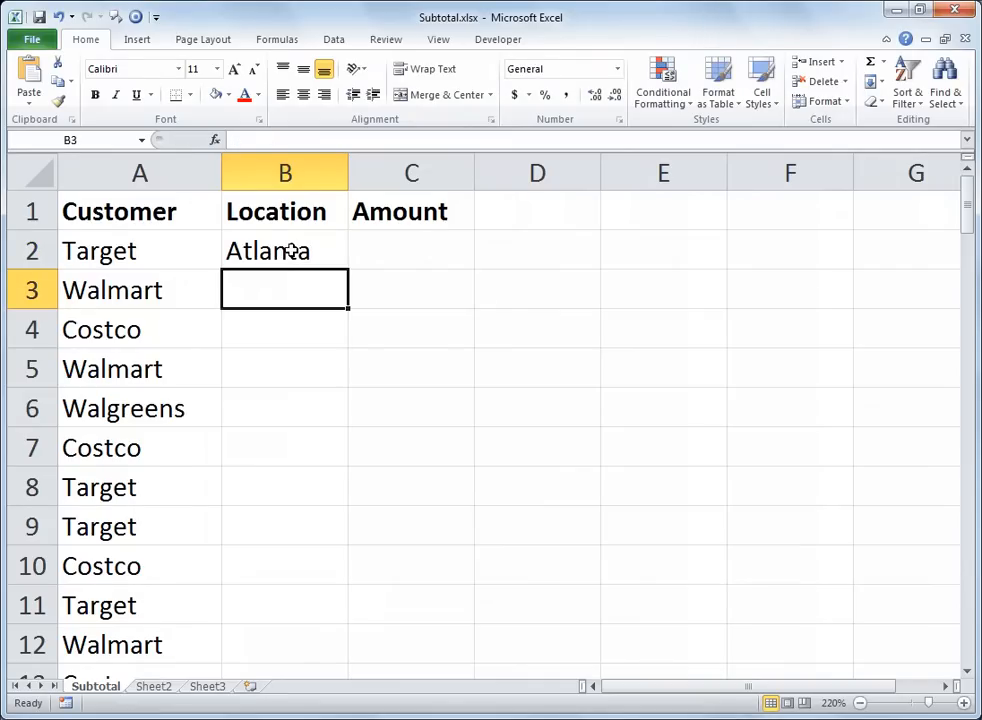
text(Boston)
key(Return)
text(Chc)
key(BackSpace)
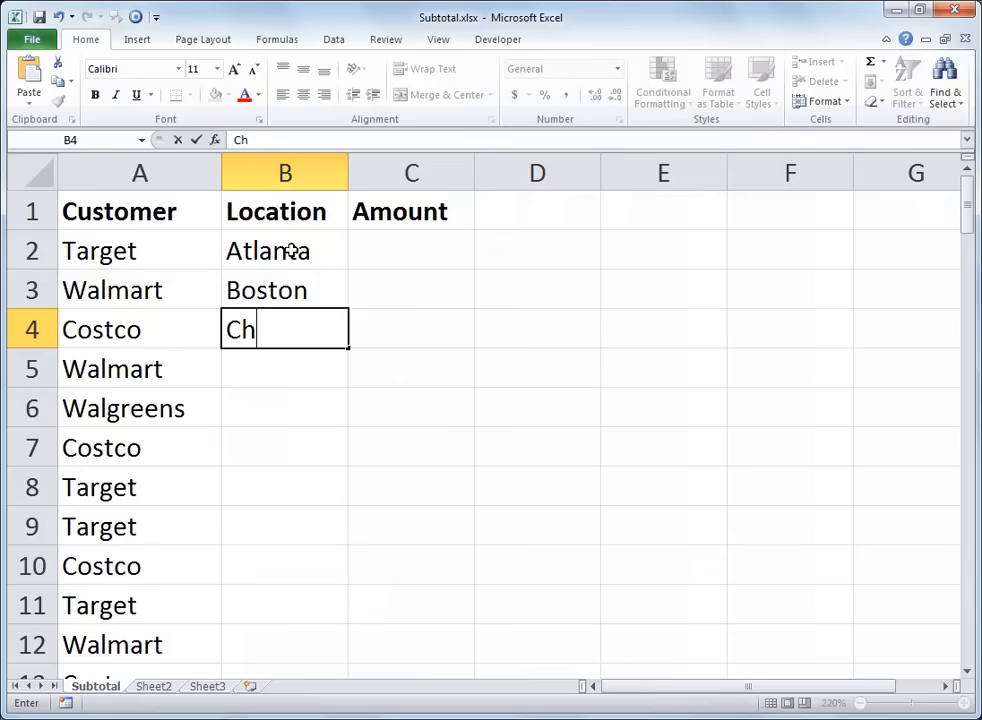
text(icago)
key(Return)
text(Detroit)
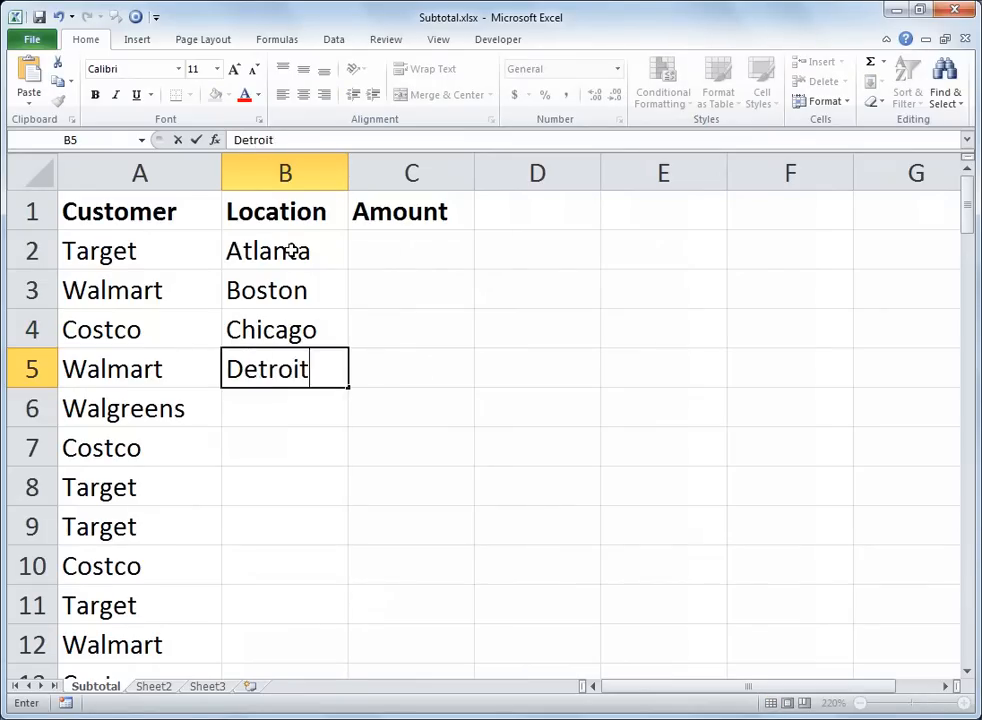
key(Return)
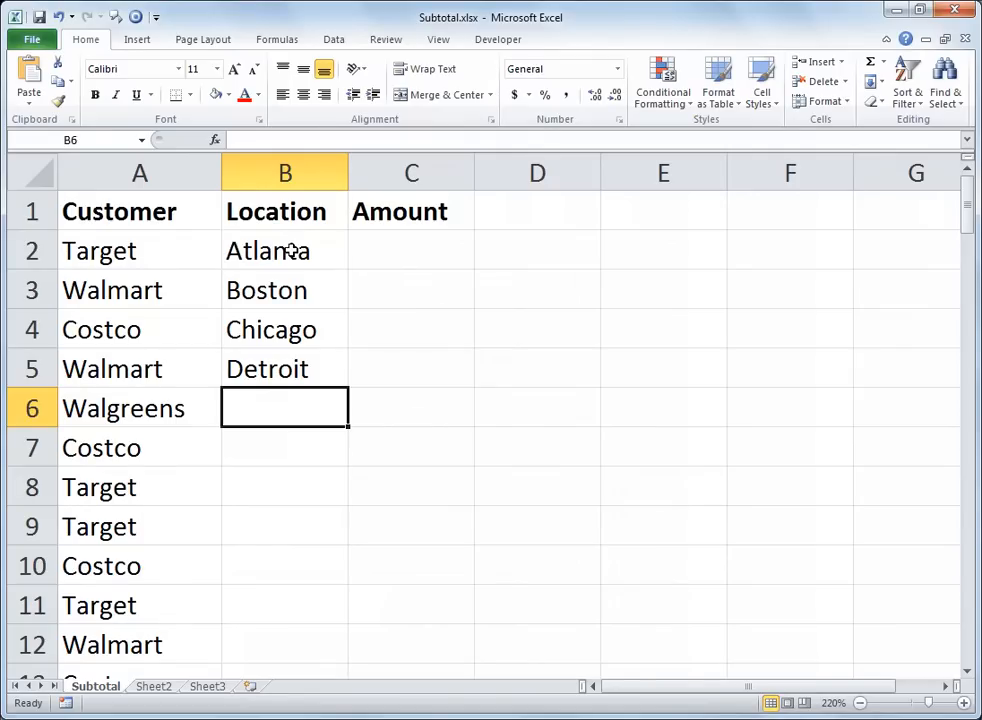
Step: Continue the Location column with Chicago in B6, Miami in B7 and Boston in B8
text(Ch)
key(Return)
text(M)
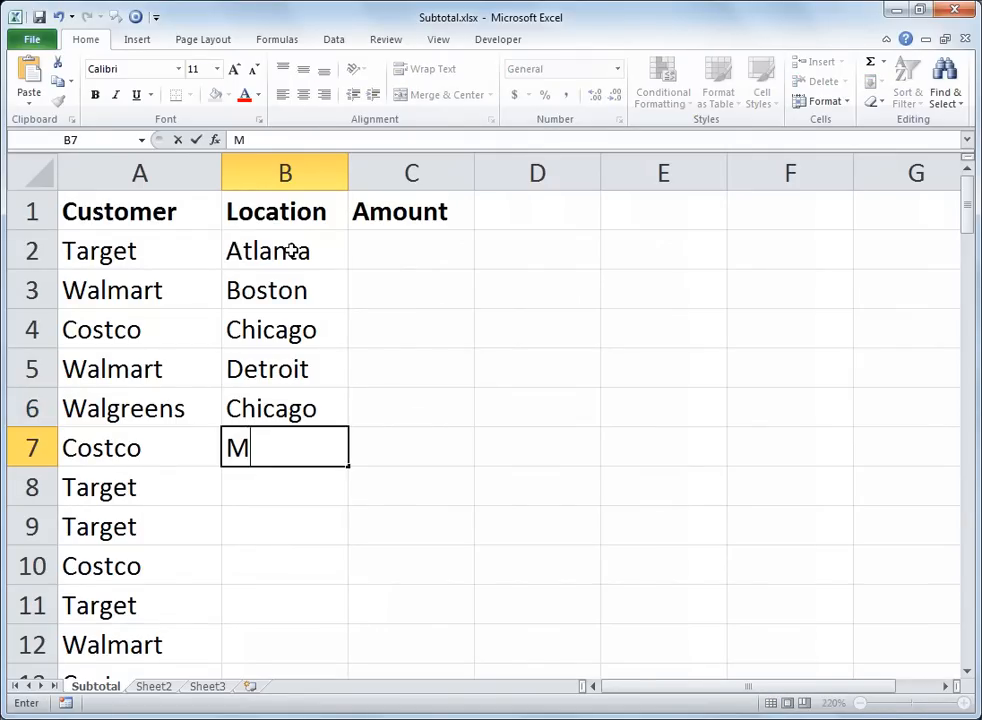
text(iami)
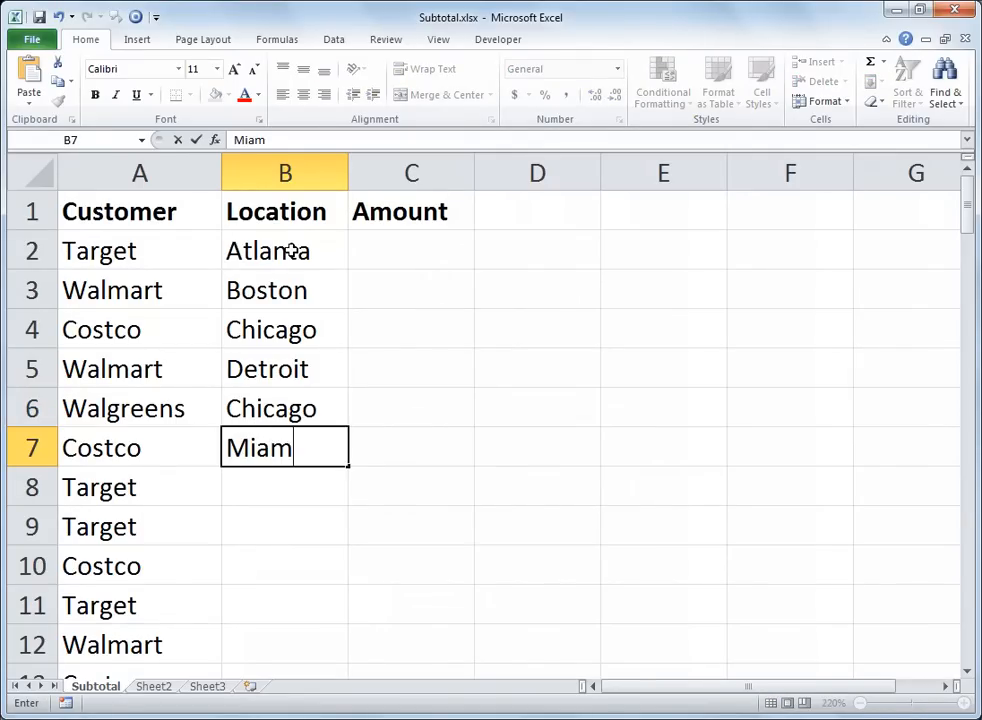
key(Return)
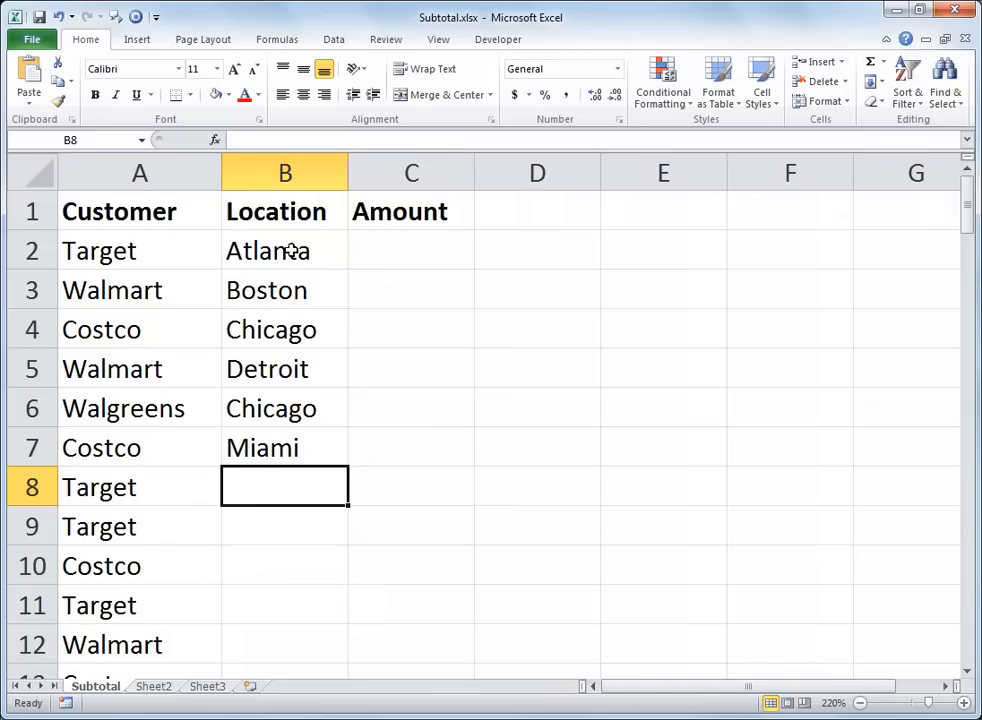
text(B)
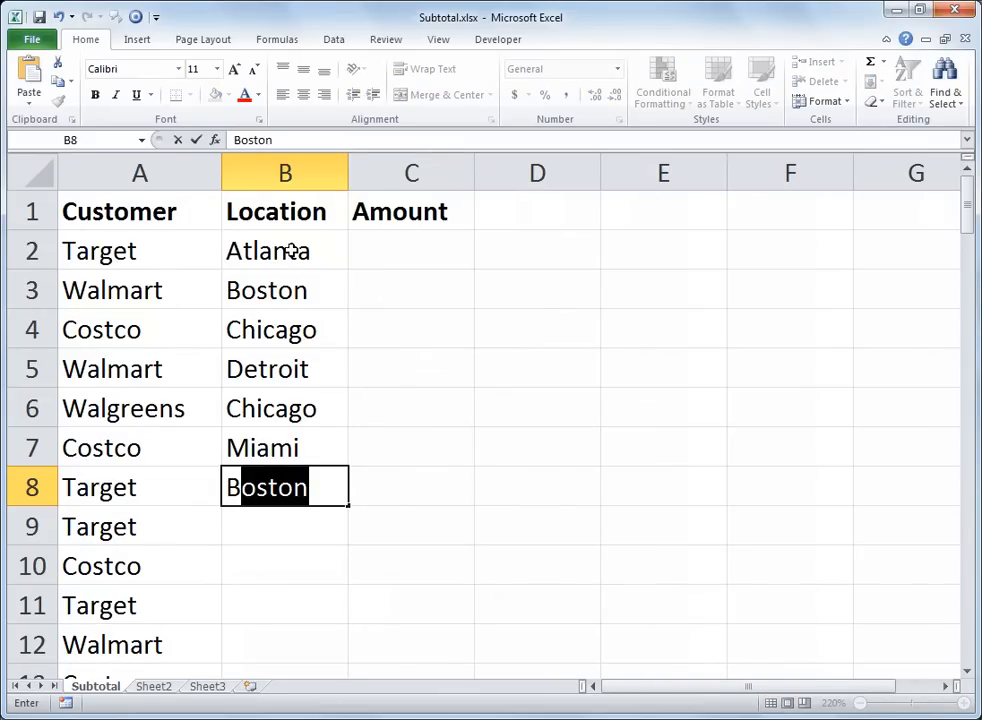
key(Return)
Step: Fill the locations in B2:B8 down the Location column through row 100
click(285, 252)
drag(285, 272, 277, 484)
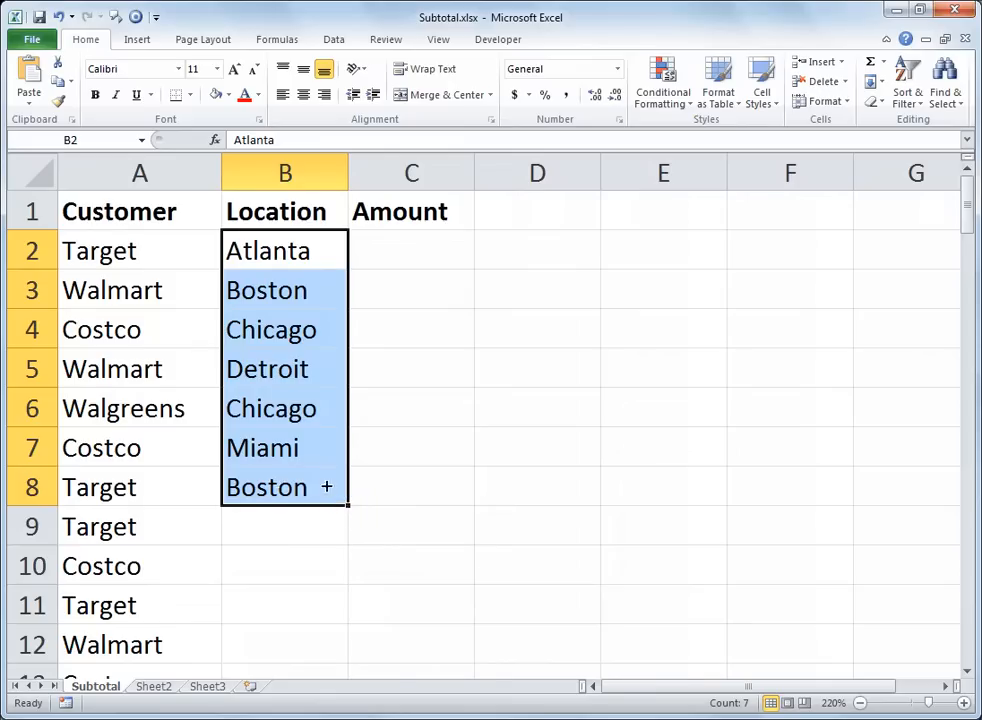
double_click(351, 508)
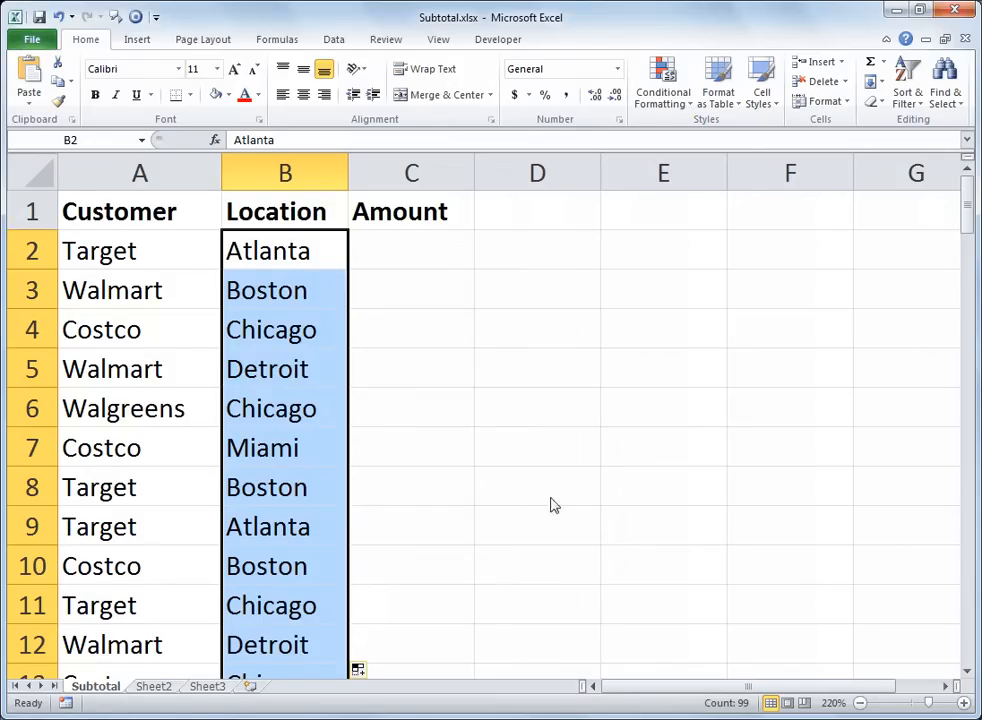
drag(968, 230, 967, 198)
click(967, 673)
click(967, 673)
click(967, 673)
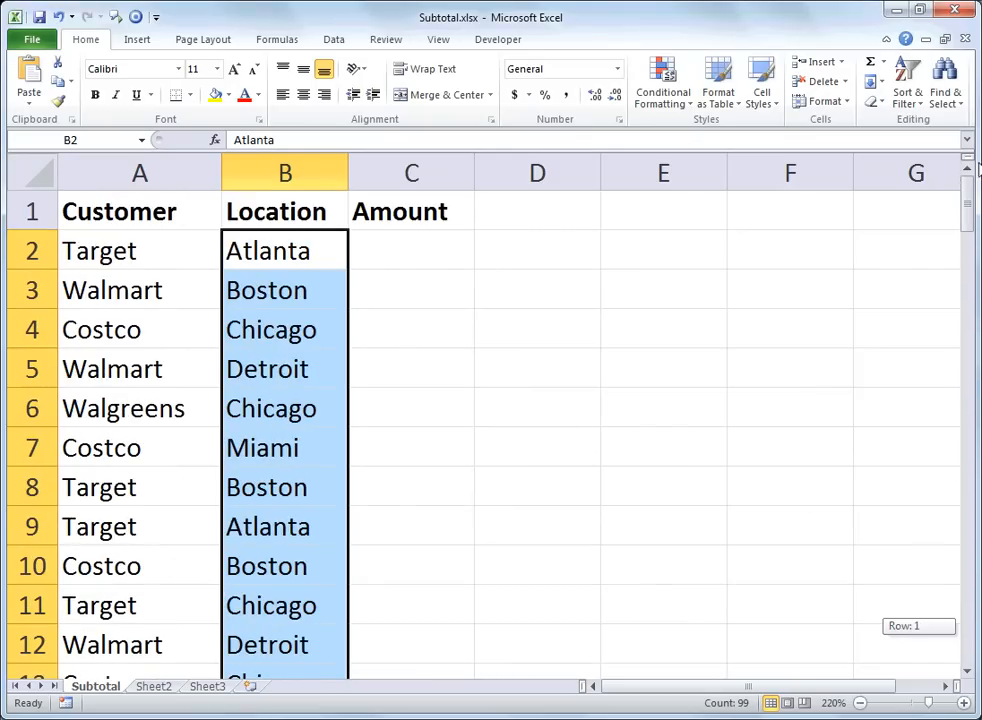
Step: Enter 500 in C2 and 505 in C3, and extend the series down the Amount column through row 100
click(454, 260)
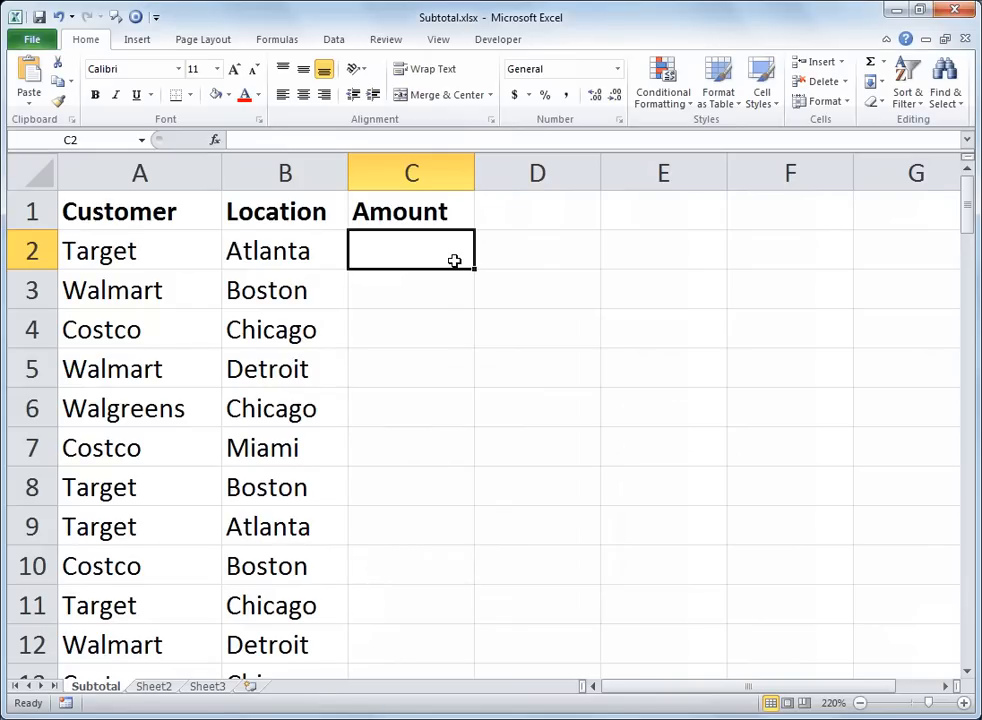
text(500)
key(Return)
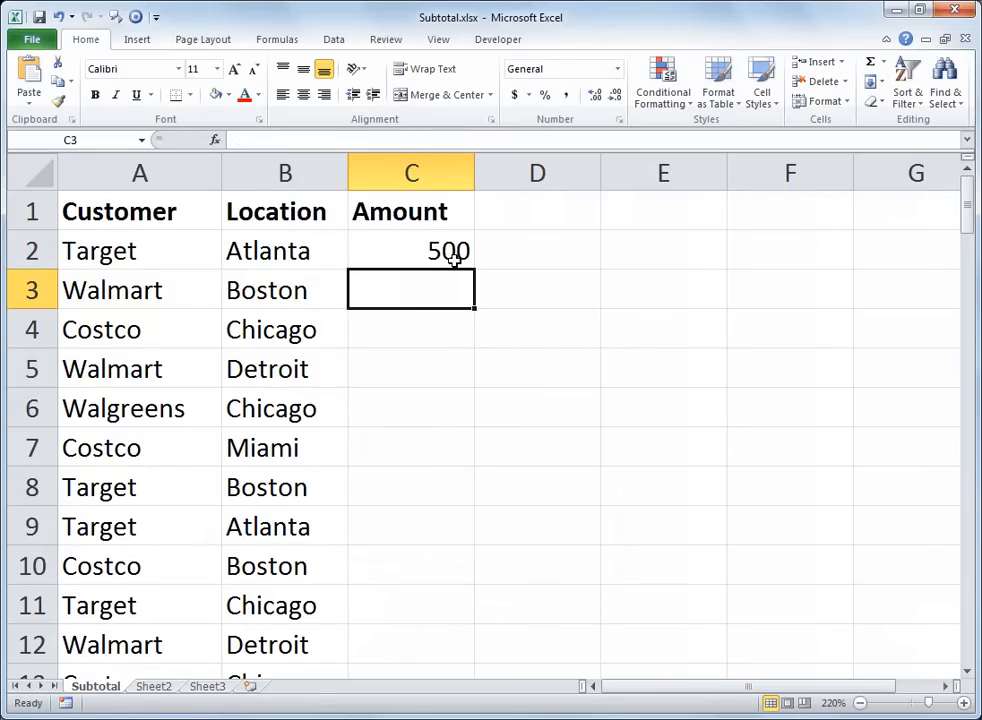
text(505)
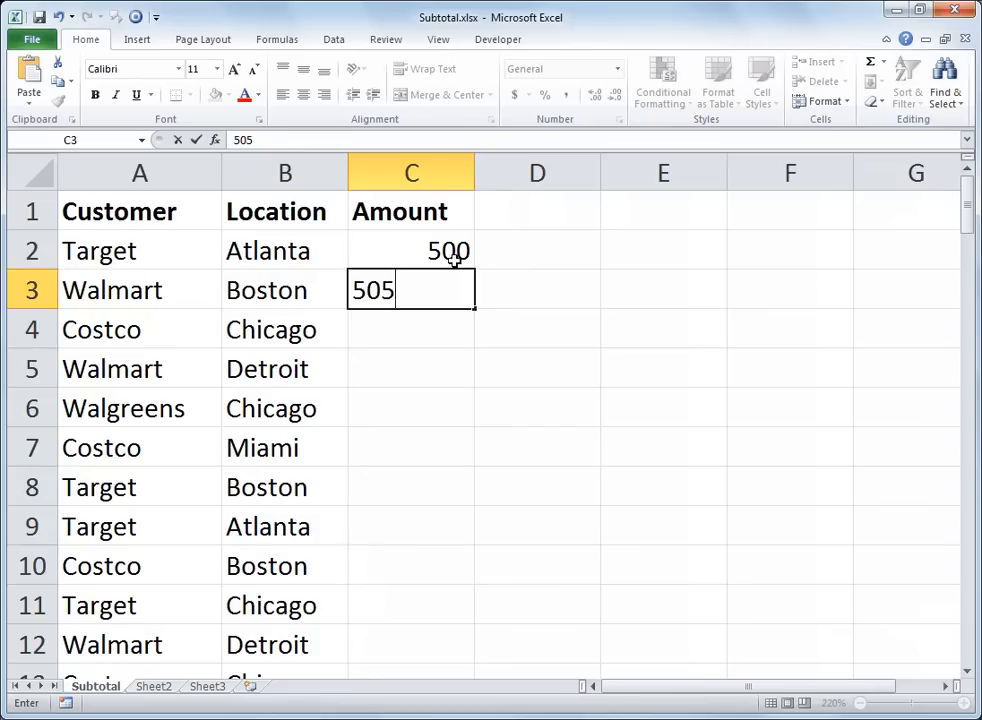
key(Return)
drag(445, 250, 438, 297)
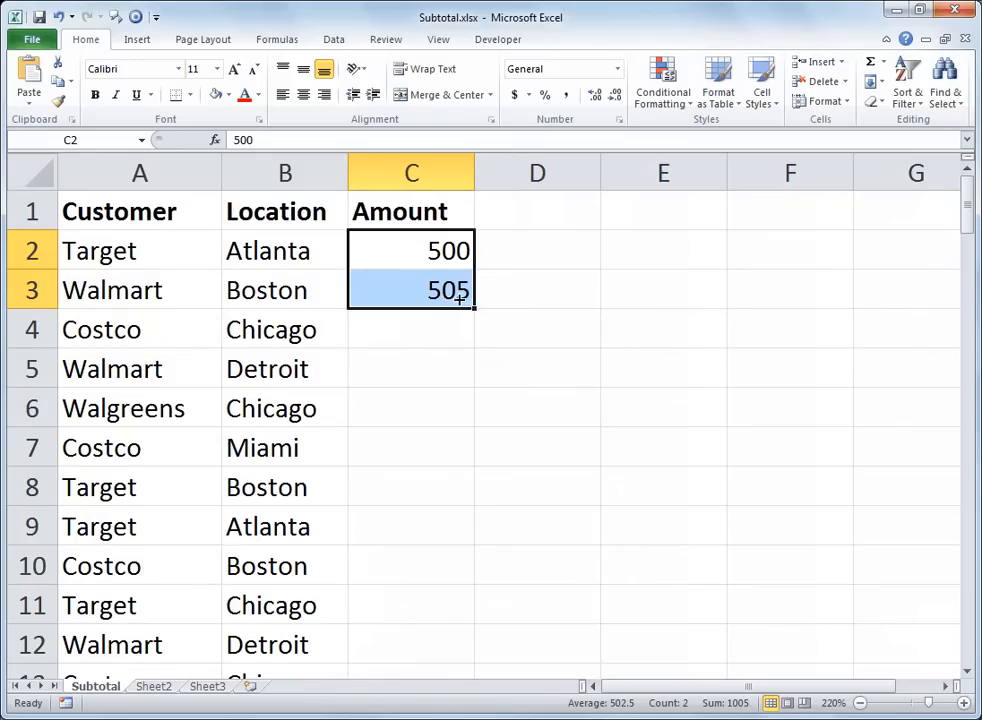
double_click(474, 309)
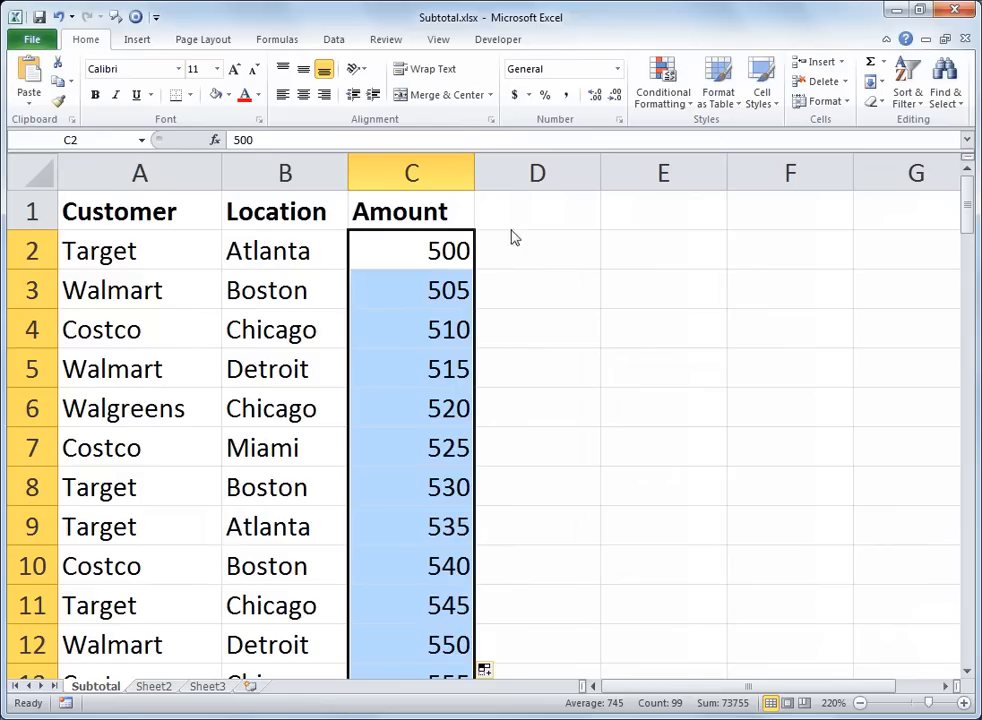
Step: Apply the dollar Accounting format to the Amount values and widen column B slightly
click(519, 97)
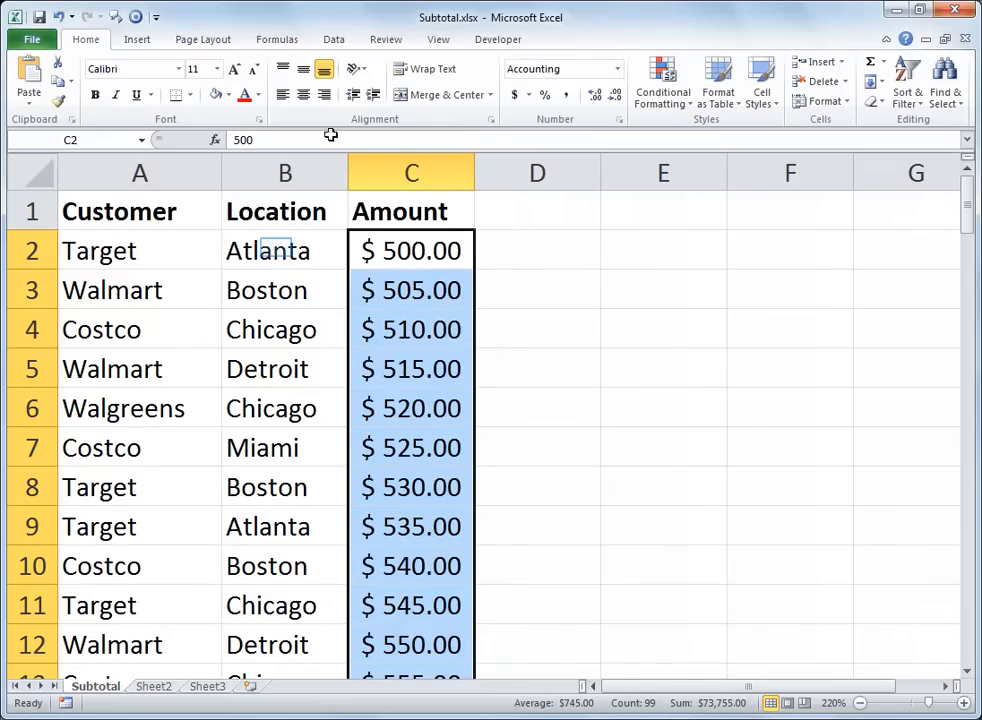
click(285, 242)
drag(348, 168, 374, 170)
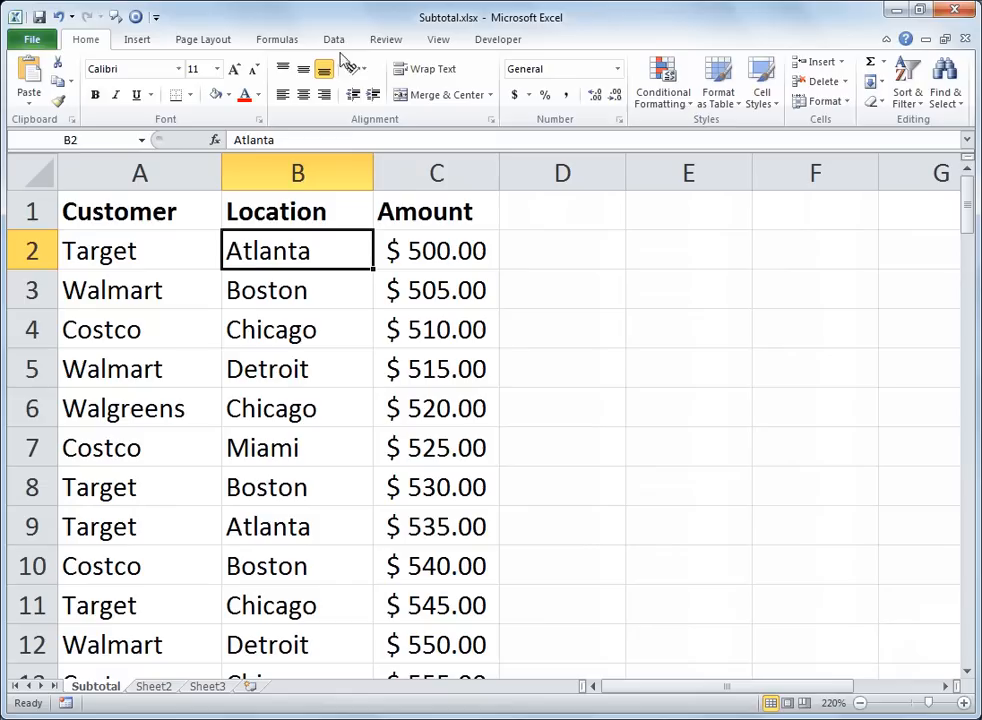
Step: Sort the table by Location from A to Z, check the grouped rows and return to the Location header
click(338, 42)
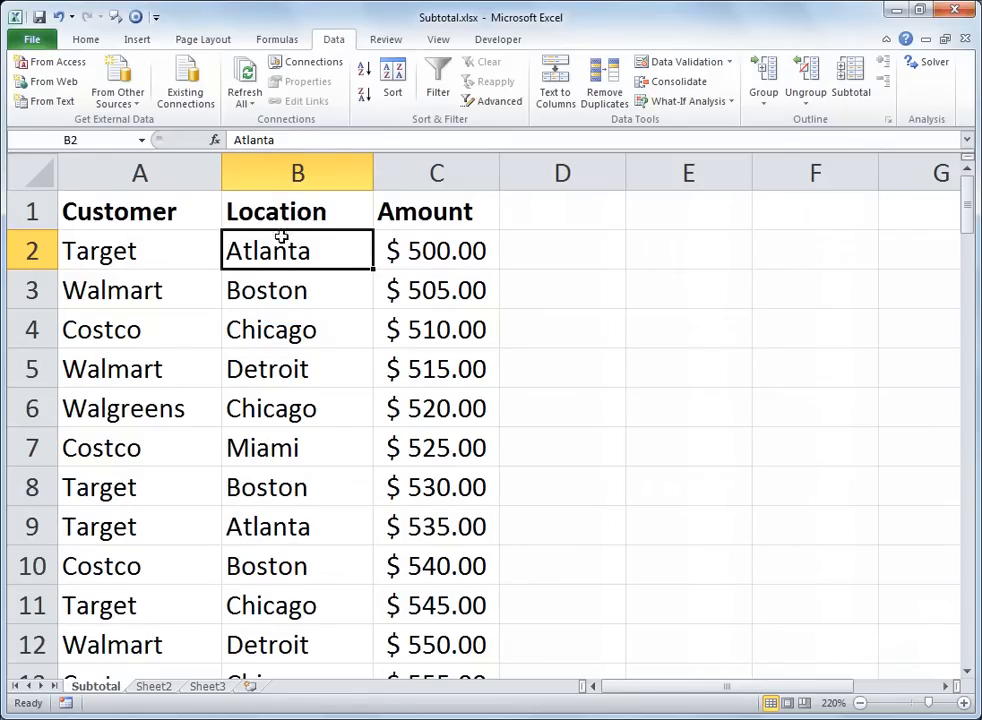
click(281, 316)
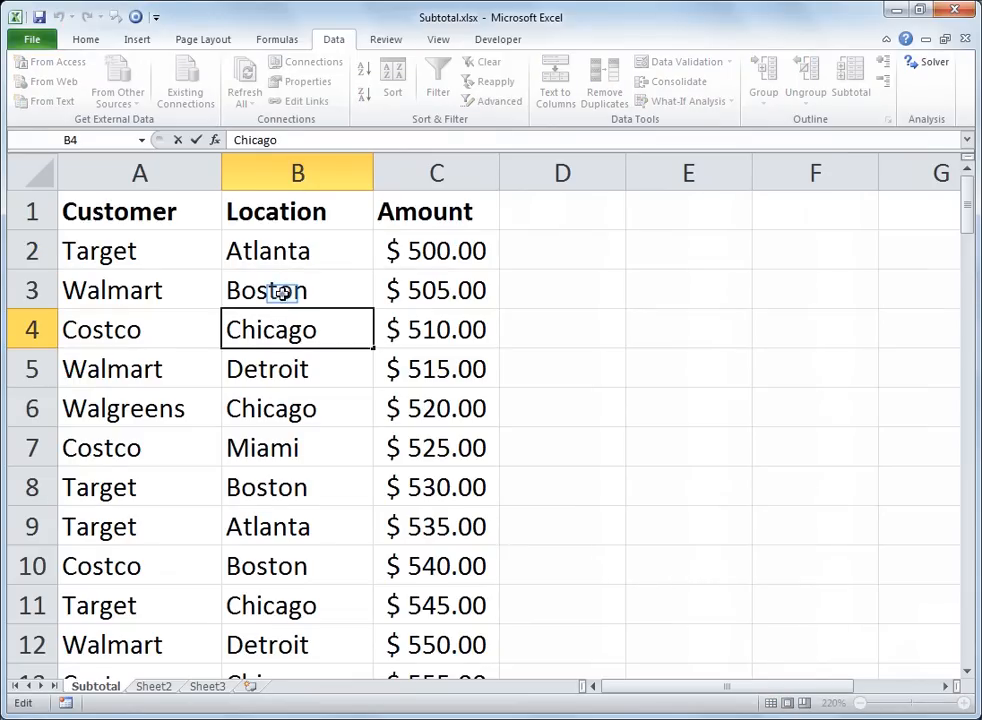
click(285, 300)
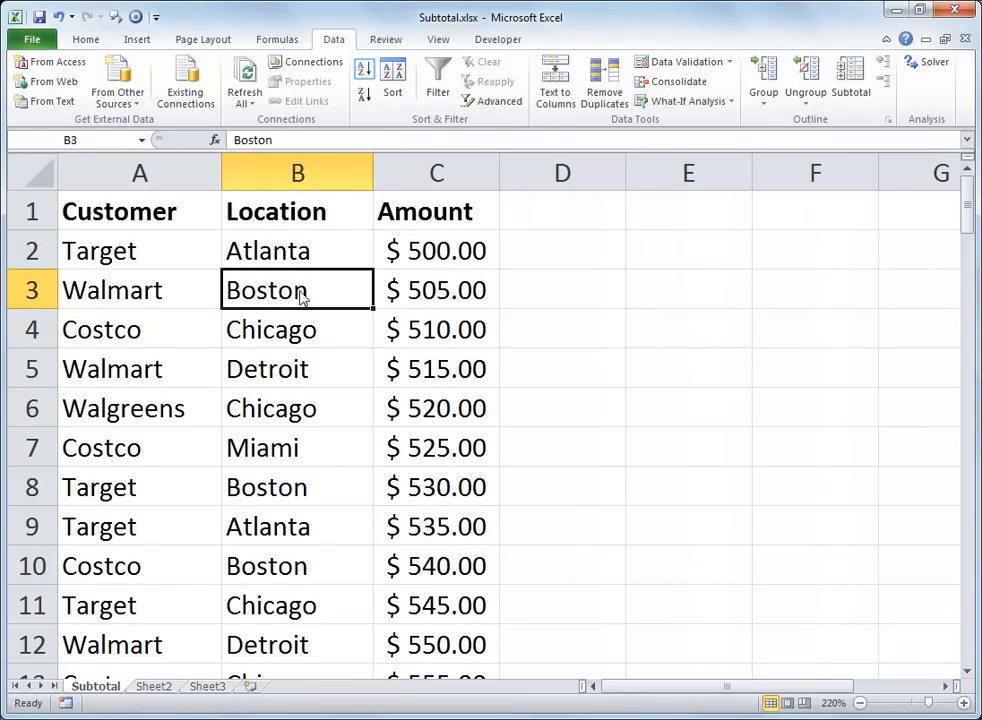
click(364, 74)
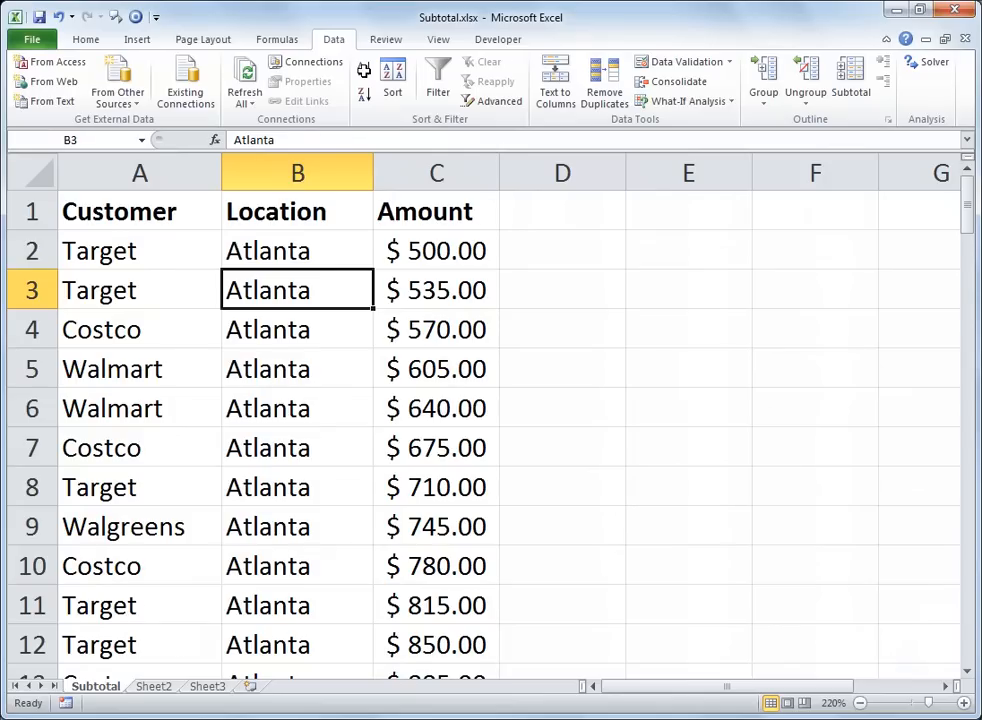
key(Down)
key(Down)
key(Down)
key(Down)
key(Down)
key(Down)
key(Down)
key(Down)
key(Down)
key(Down)
key(Down)
key(Down)
key(Down)
key(Down)
key(Down)
key(Down)
key(Down)
key(Down)
key(Down)
key(Down)
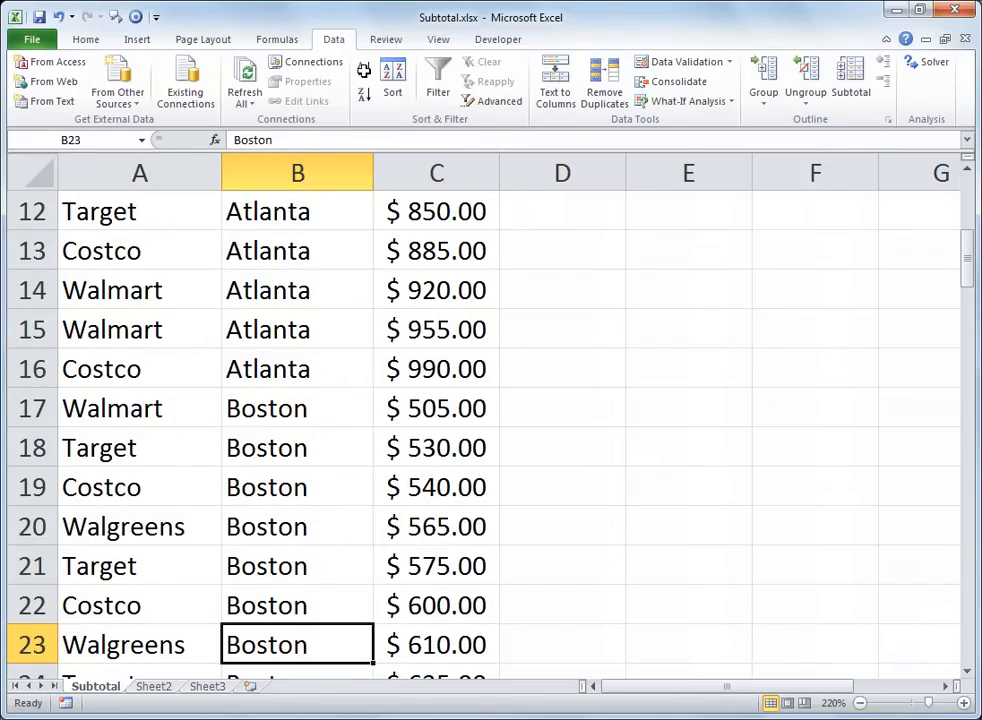
key(Down)
key(Down)
key(Down)
key(Down)
key(Down)
key(Down)
key(Down)
key(Down)
key(Down)
key(Down)
key(Down)
key(Down)
key(Down)
key(Down)
key(Down)
key(Down)
key(Down)
key(Down)
key(Down)
key(Down)
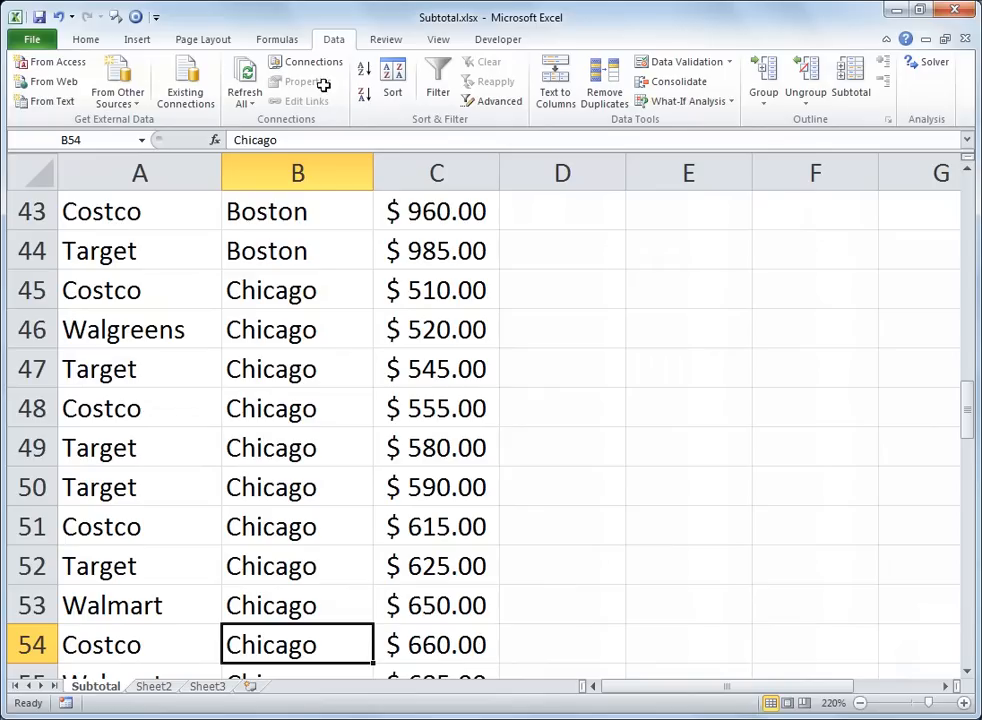
key(ctrl+Up)
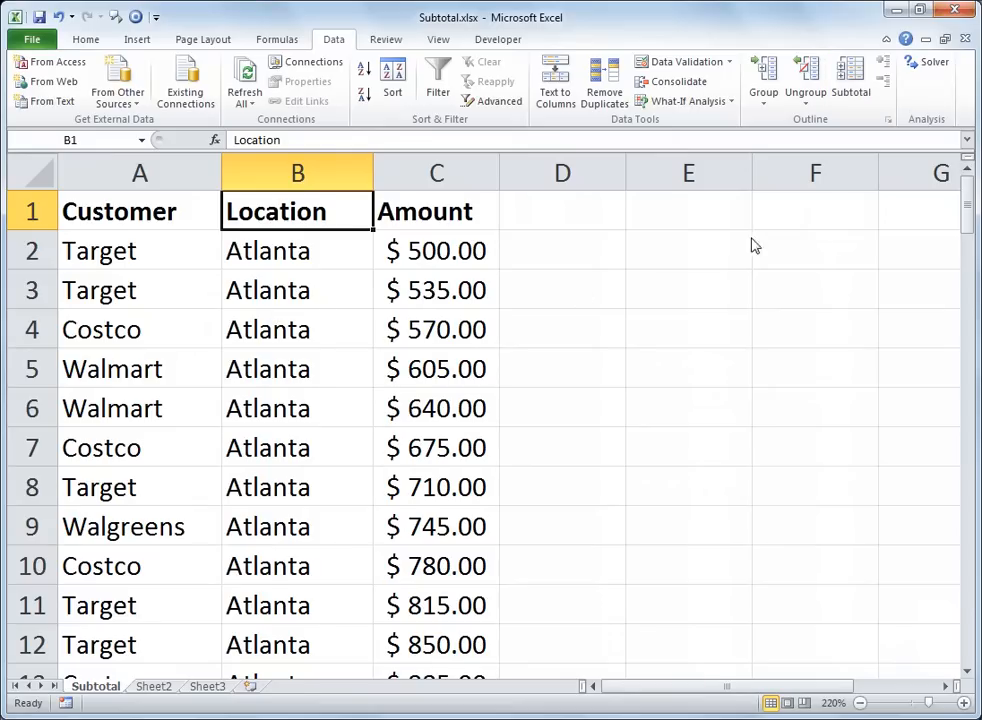
Step: Add subtotals to the table at each change in Location, using the Sum function on Amount
click(853, 92)
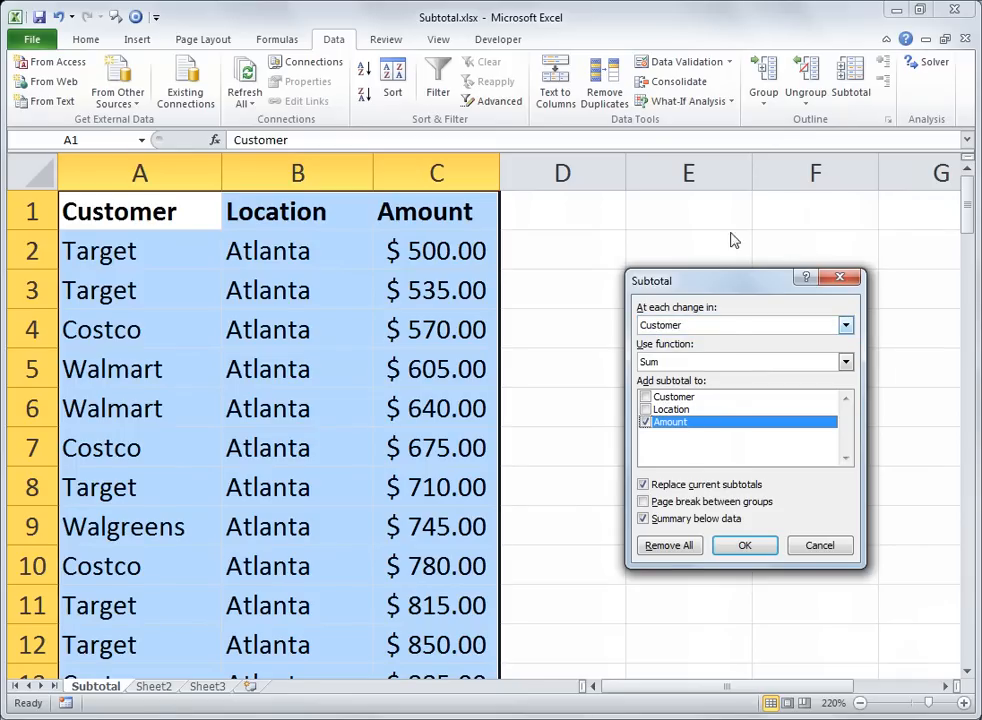
click(726, 325)
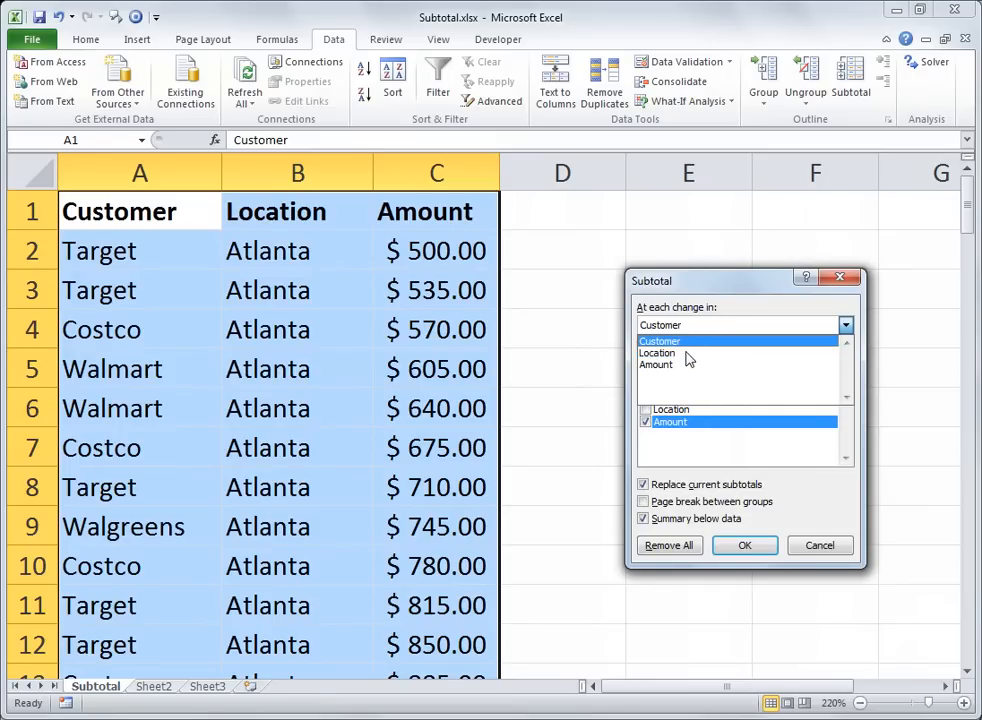
click(686, 353)
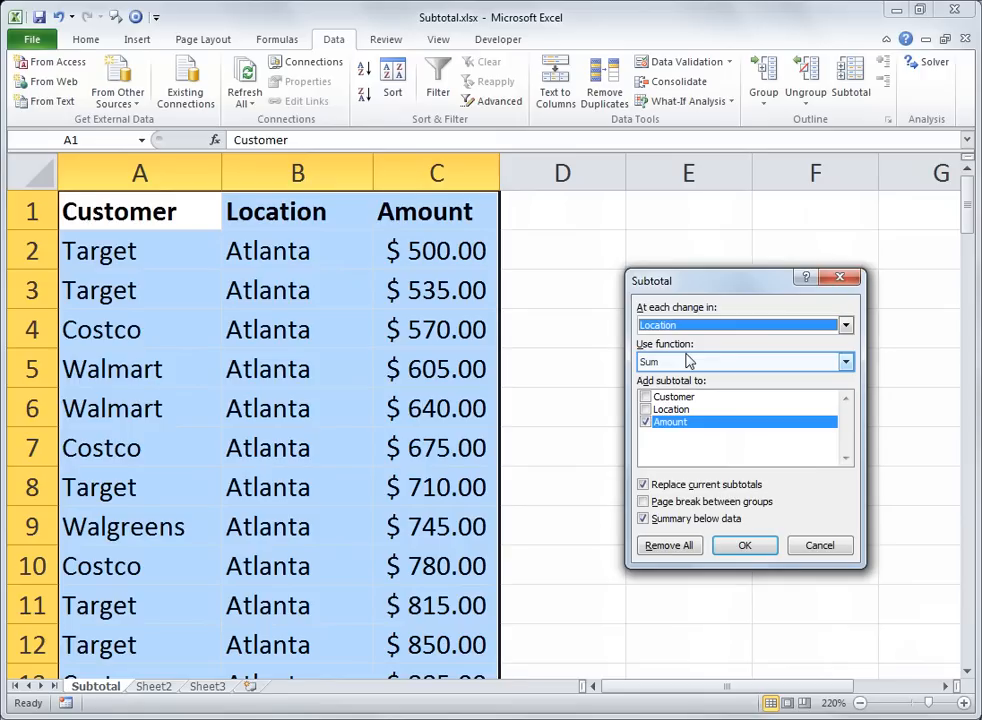
click(777, 368)
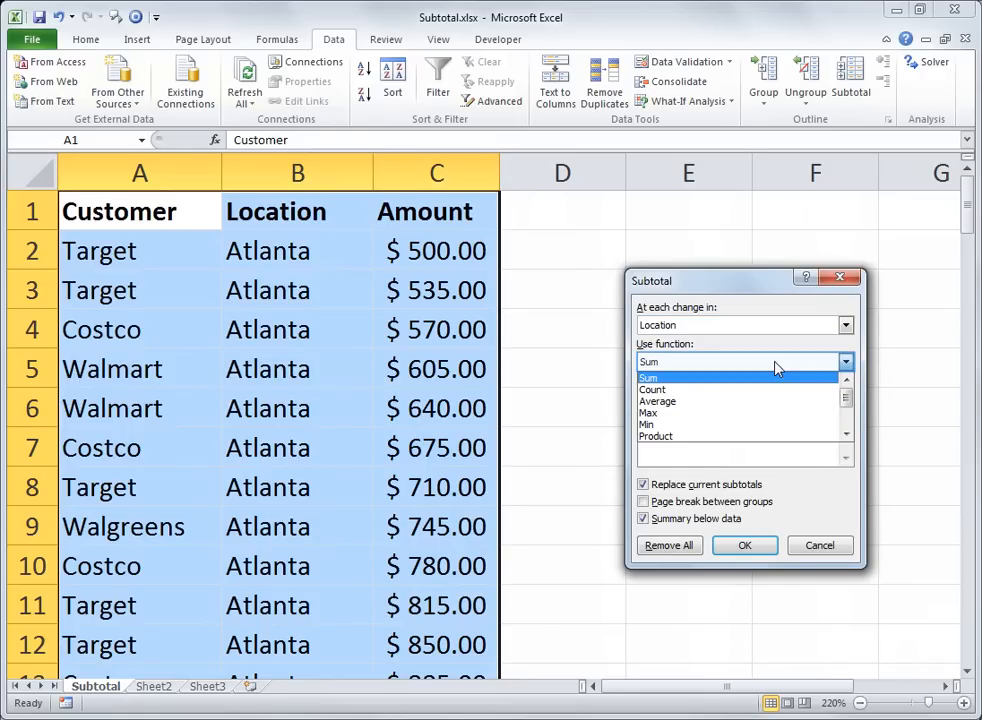
click(777, 368)
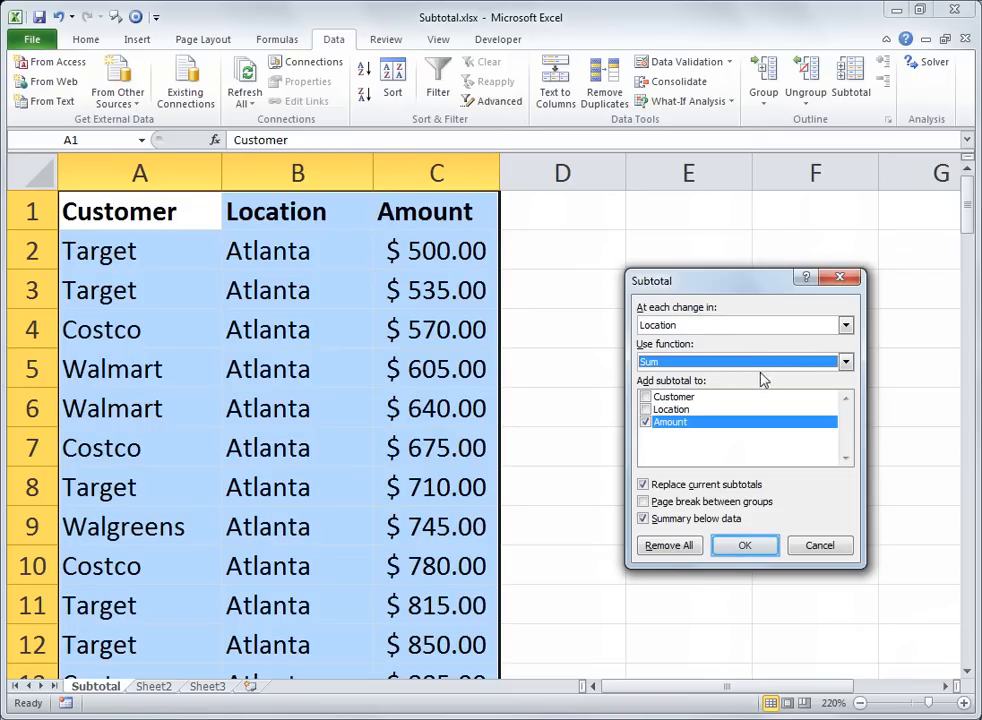
click(744, 548)
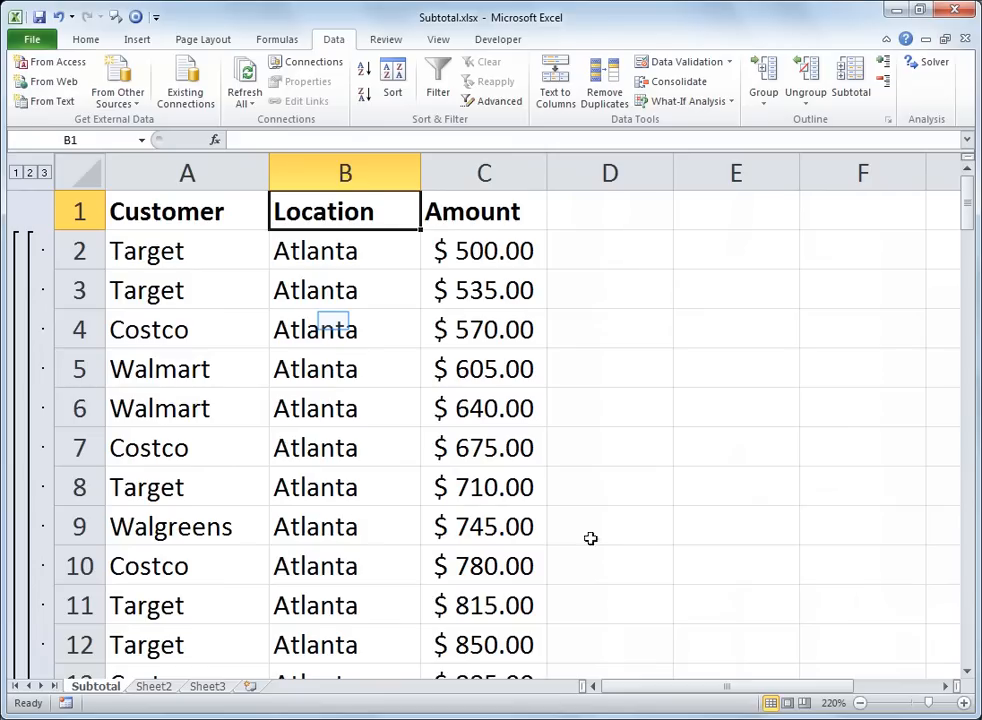
Step: Examine the subtotal row beneath the Atlanta records
click(333, 321)
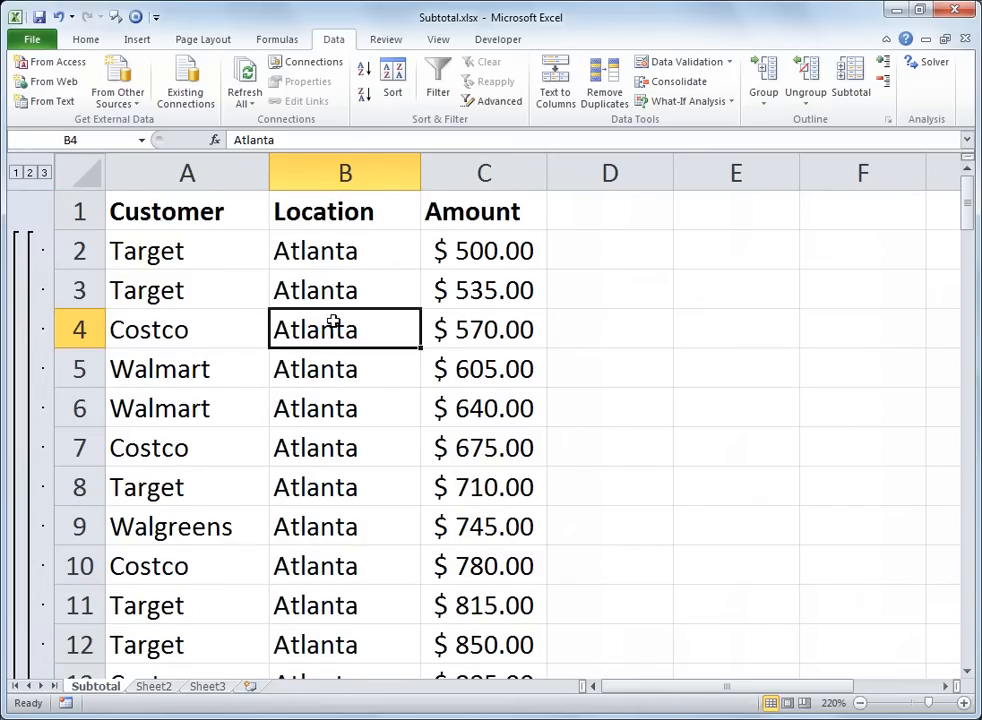
key(Down)
key(Down)
key(Down)
key(Down)
key(Down)
key(Down)
key(Down)
key(Down)
key(Down)
key(Down)
key(Down)
key(Down)
key(Down)
key(Down)
key(Down)
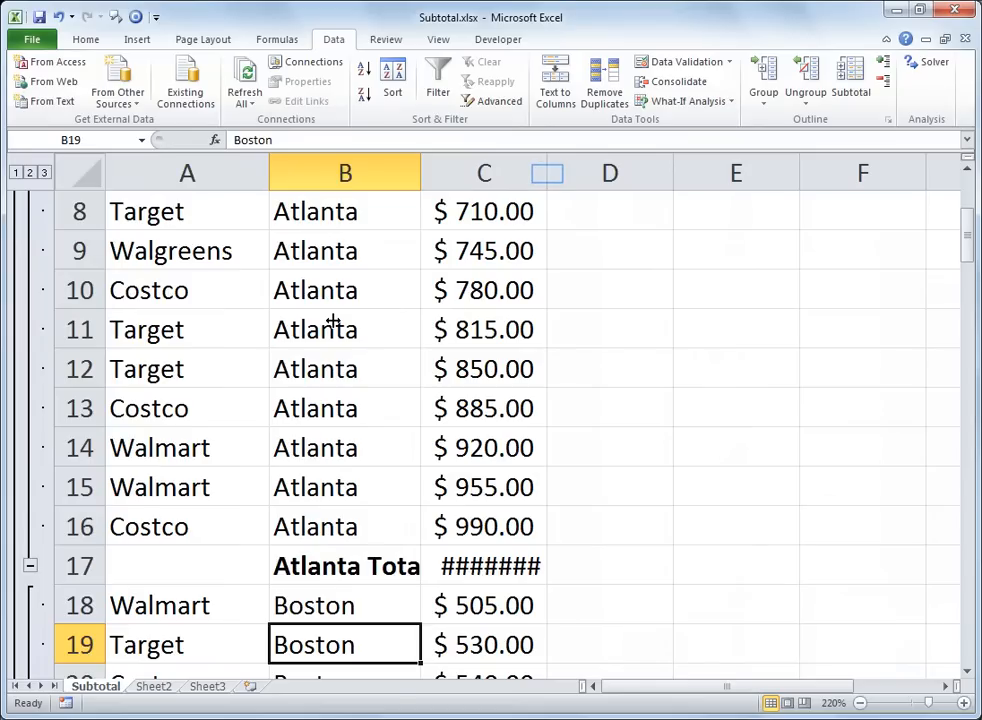
Step: Autofit the widths of columns C and B so the subtotal amounts and labels fit
double_click(547, 173)
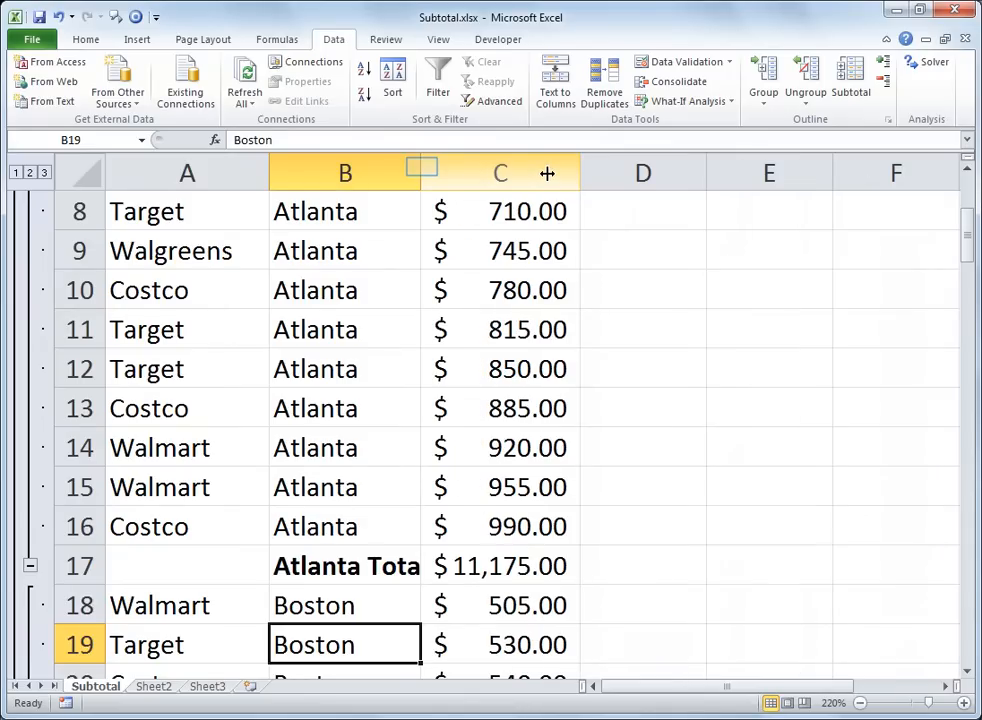
double_click(421, 173)
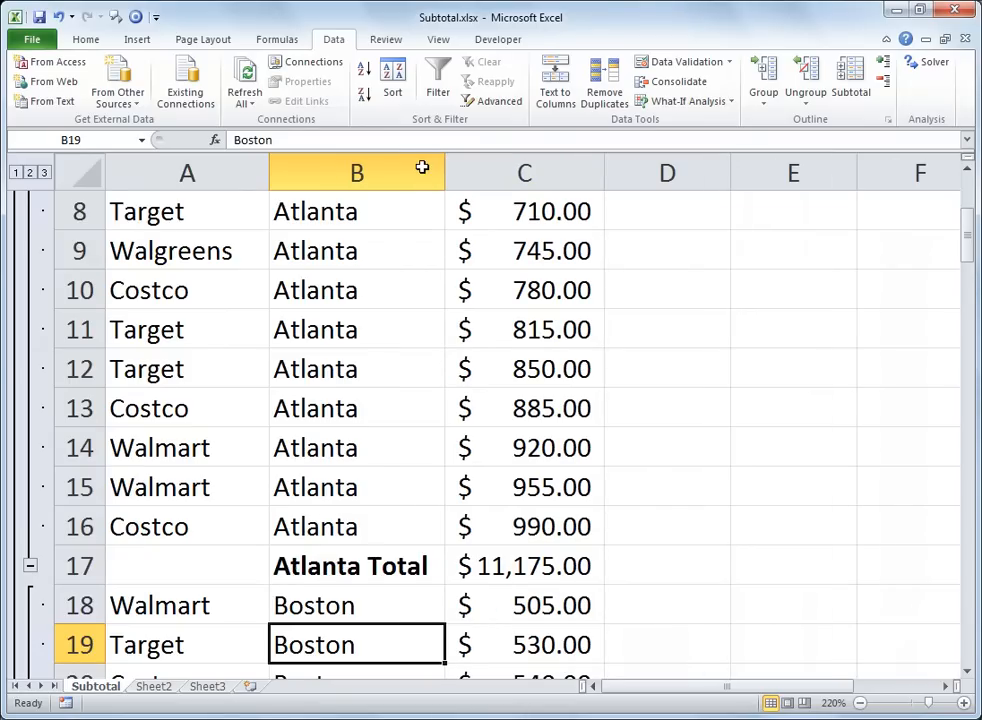
Step: Examine the subtotal rows beneath the Boston and Chicago records and return to the Location header
key(Down)
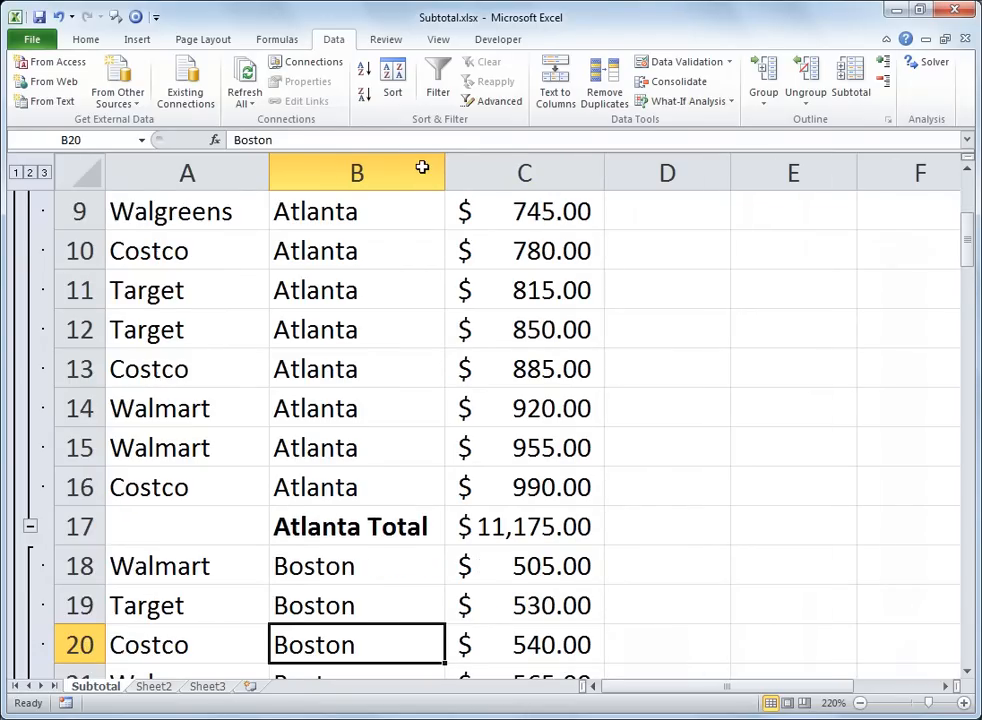
key(Down)
key(Down)
key(Down)
key(Down)
key(Down)
key(Down)
key(Down)
key(Down)
key(Down)
key(Down)
key(Down)
key(Down)
key(Down)
key(Down)
key(Down)
key(Down)
key(Down)
key(Down)
key(Down)
key(Down)
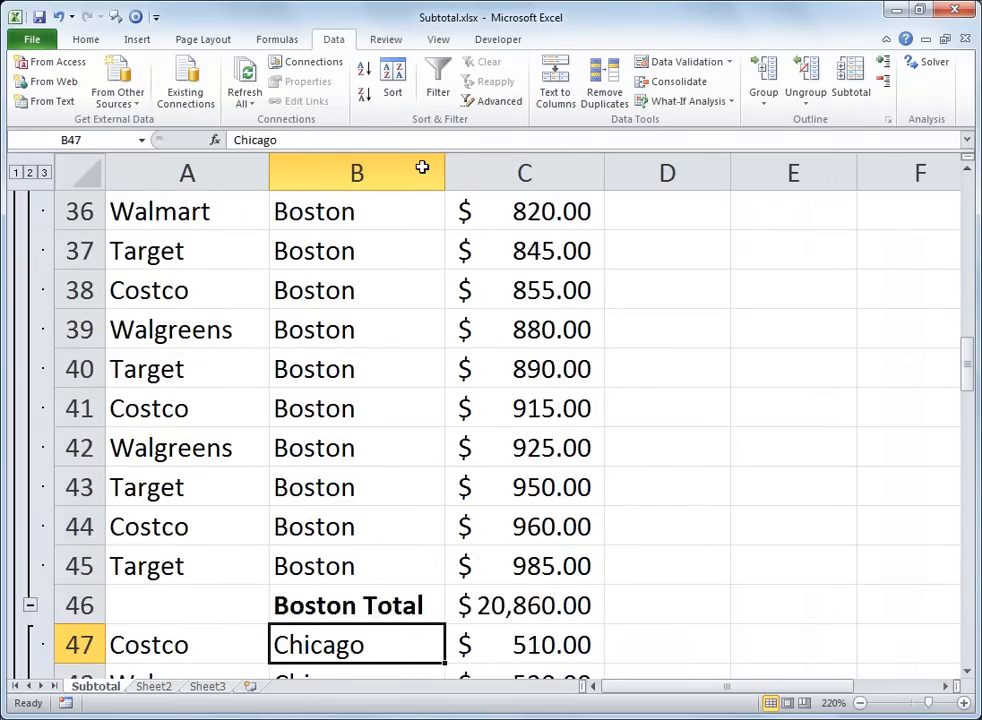
key(Down)
key(Down)
key(Down)
key(Down)
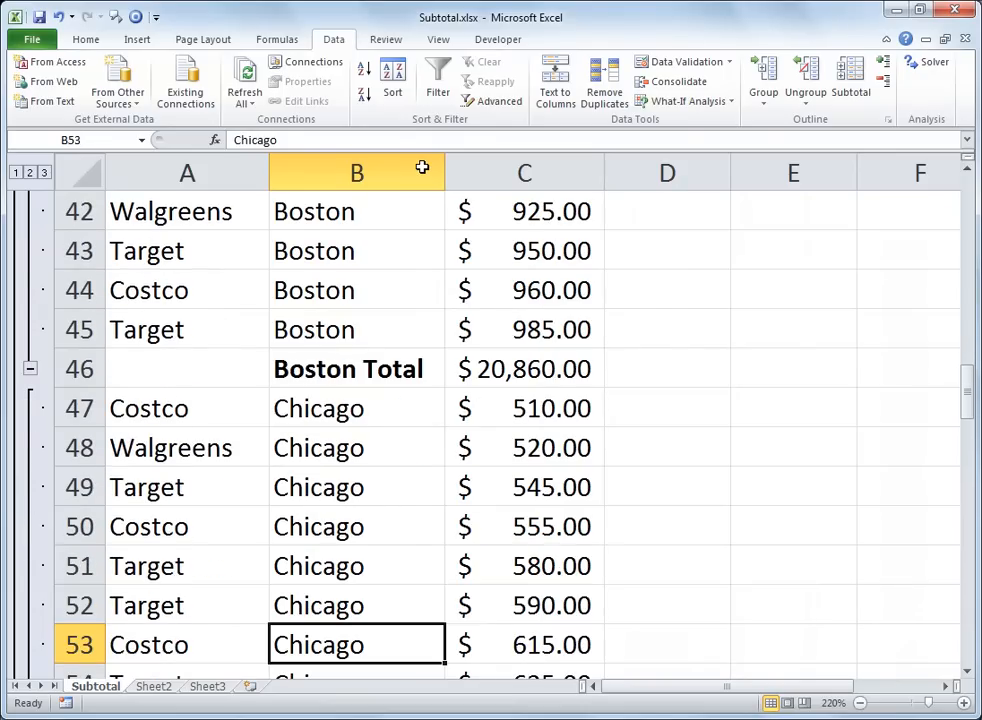
key(Down)
key(Down)
key(Down)
key(Down)
key(Down)
key(Down)
key(Down)
key(Down)
key(Down)
key(Down)
key(Down)
key(Down)
key(Down)
key(Down)
key(Down)
key(Down)
key(Down)
key(Down)
key(Down)
key(Down)
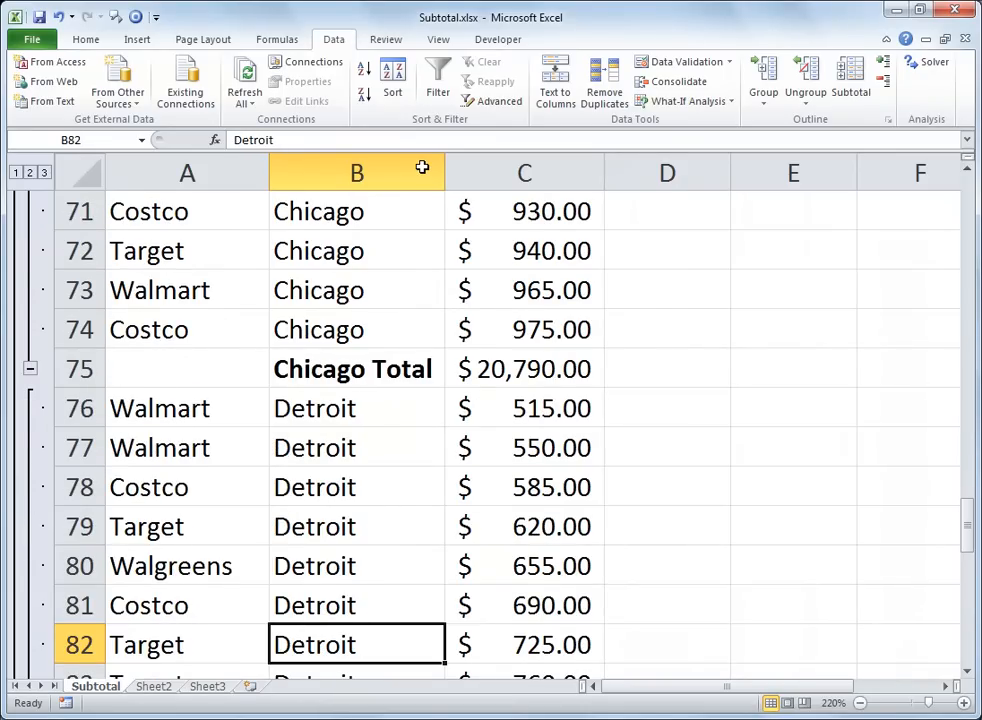
key(Up)
key(Up)
key(Up)
key(Up)
key(Up)
key(Up)
key(Up)
key(Up)
key(Up)
key(Up)
key(Up)
key(Up)
key(Up)
key(Up)
key(Up)
key(Up)
key(Up)
key(Up)
key(Up)
key(Up)
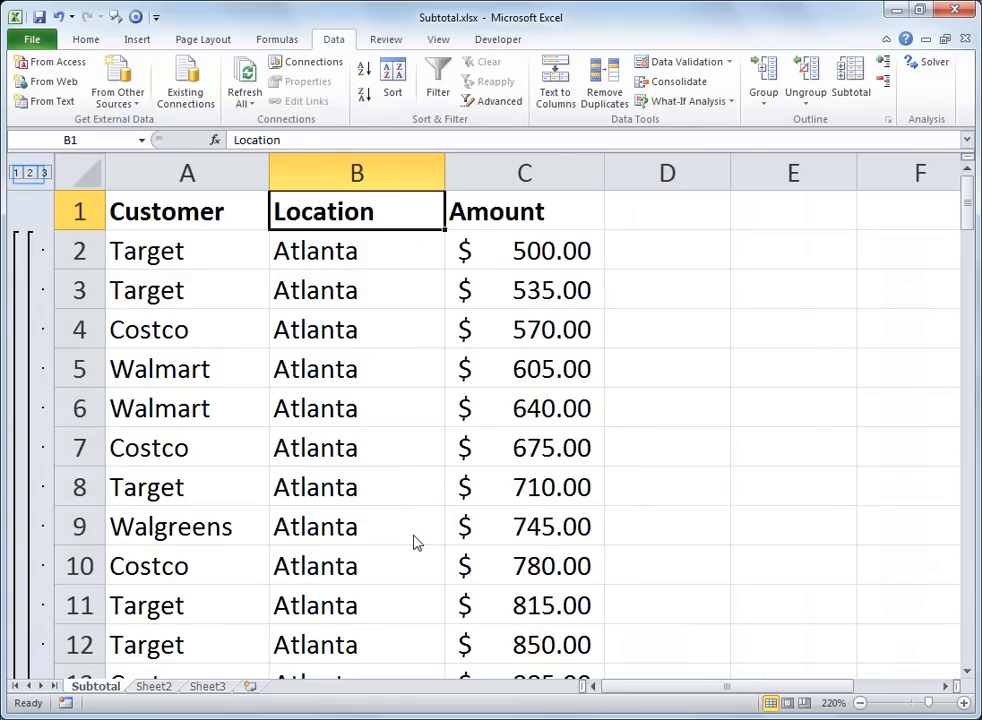
Step: Collapse the outline to the location totals and expand the Detroit group to examine its records
click(30, 173)
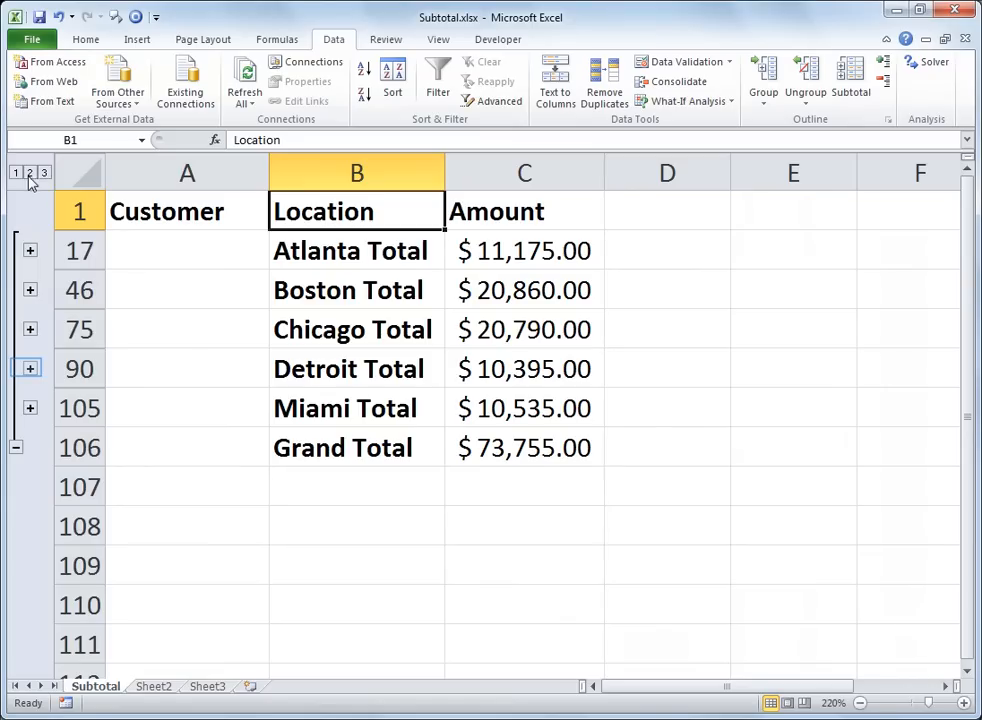
click(29, 371)
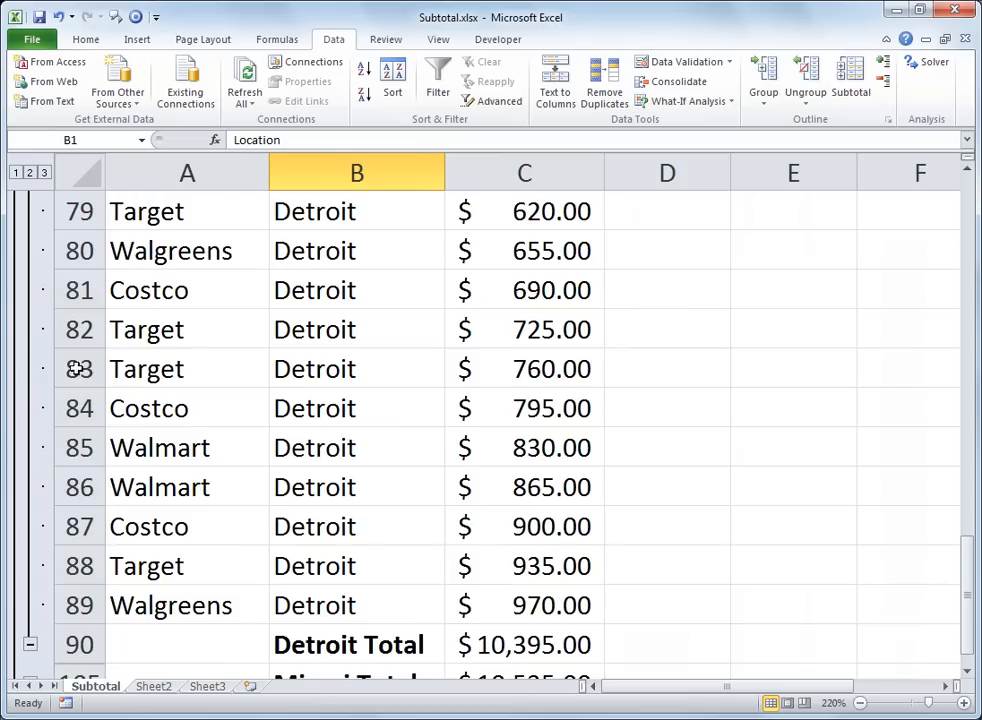
scroll(237, 426, up, 3)
scroll(237, 426, down, 3)
scroll(237, 426, up, 1)
scroll(237, 426, up, 2)
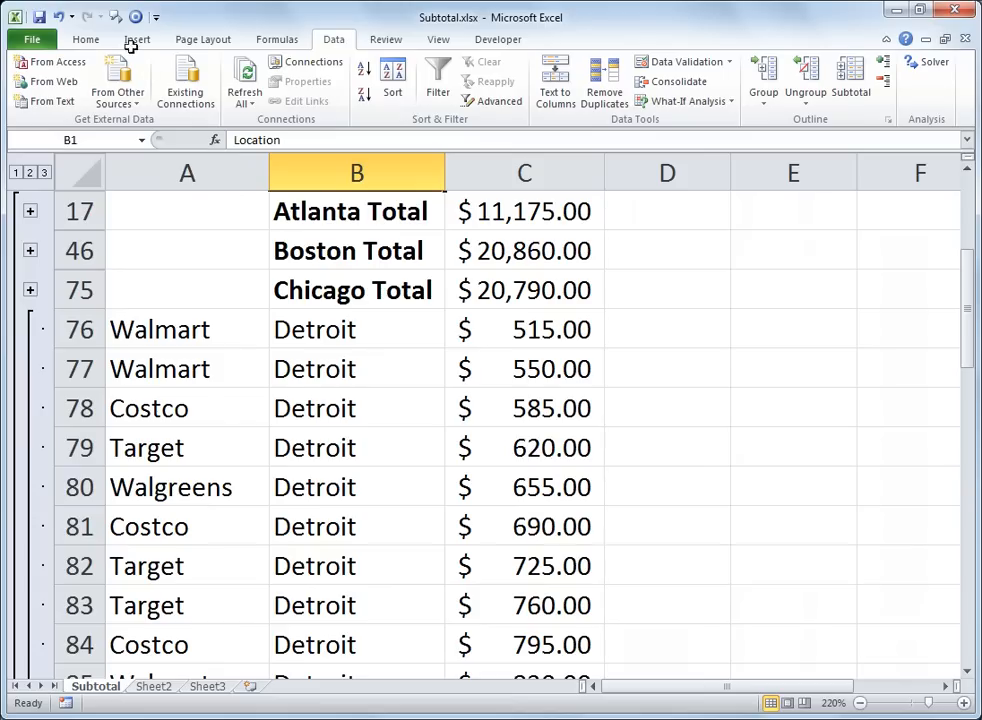
scroll(237, 426, down, 1)
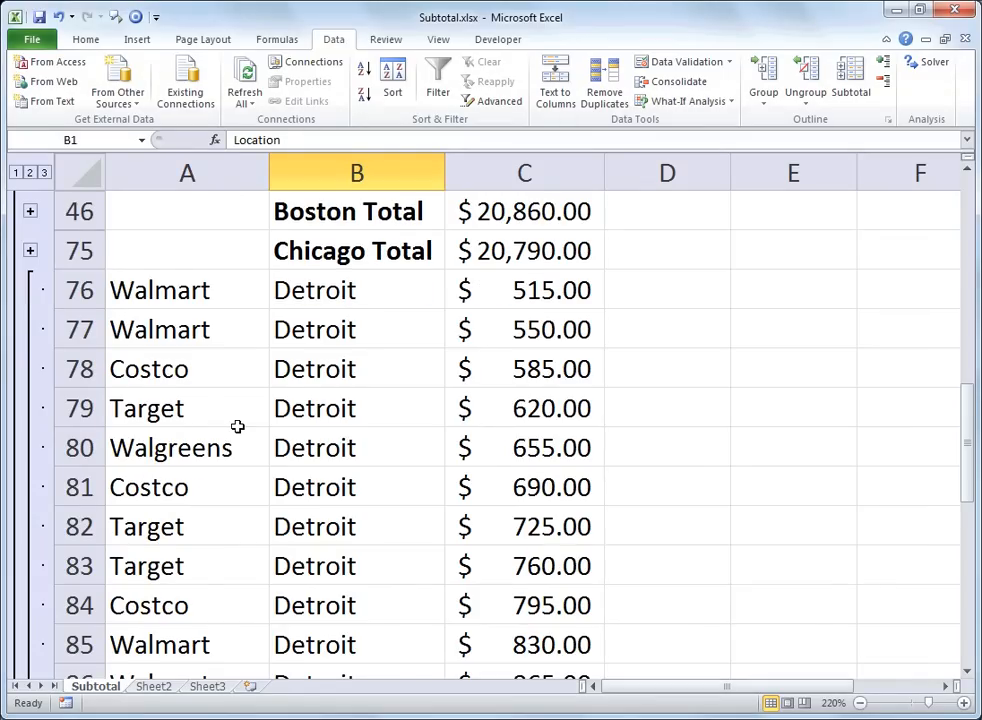
scroll(237, 426, down, 5)
scroll(237, 426, up, 1)
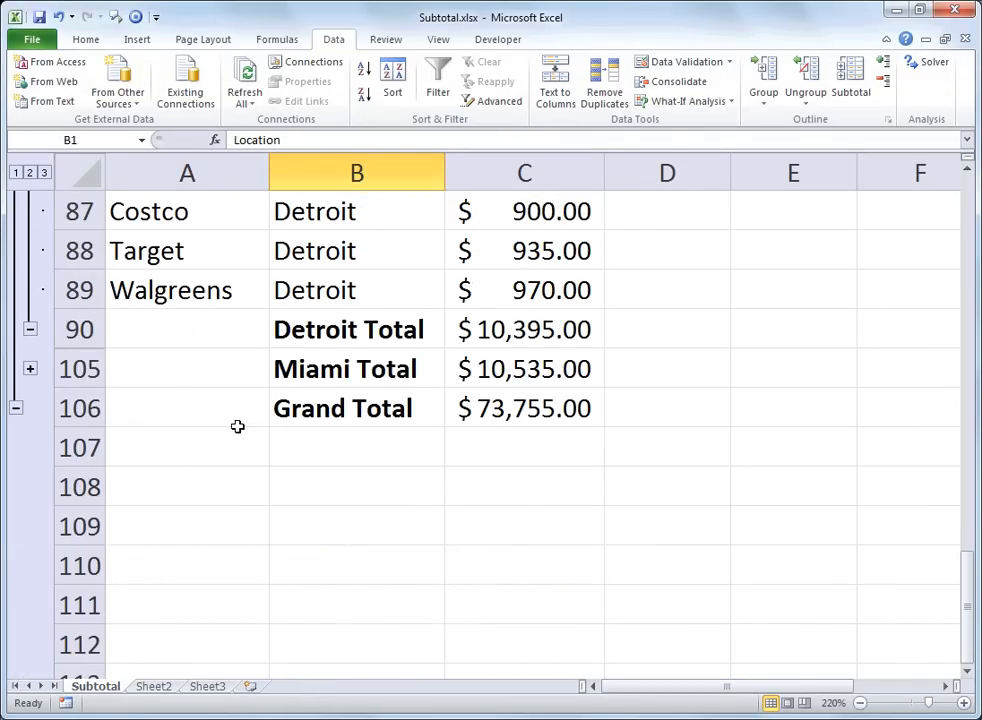
scroll(237, 426, up, 1)
Step: Collapse the Detroit group and return to the header row above the location totals
click(29, 446)
scroll(30, 452, up, 1)
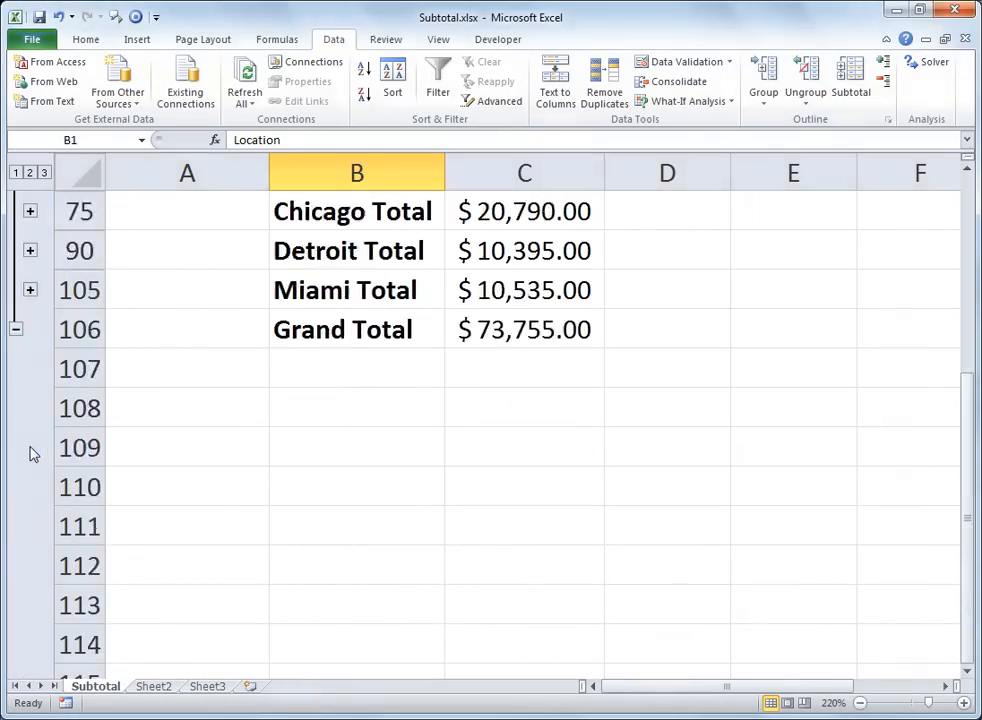
scroll(30, 453, up, 3)
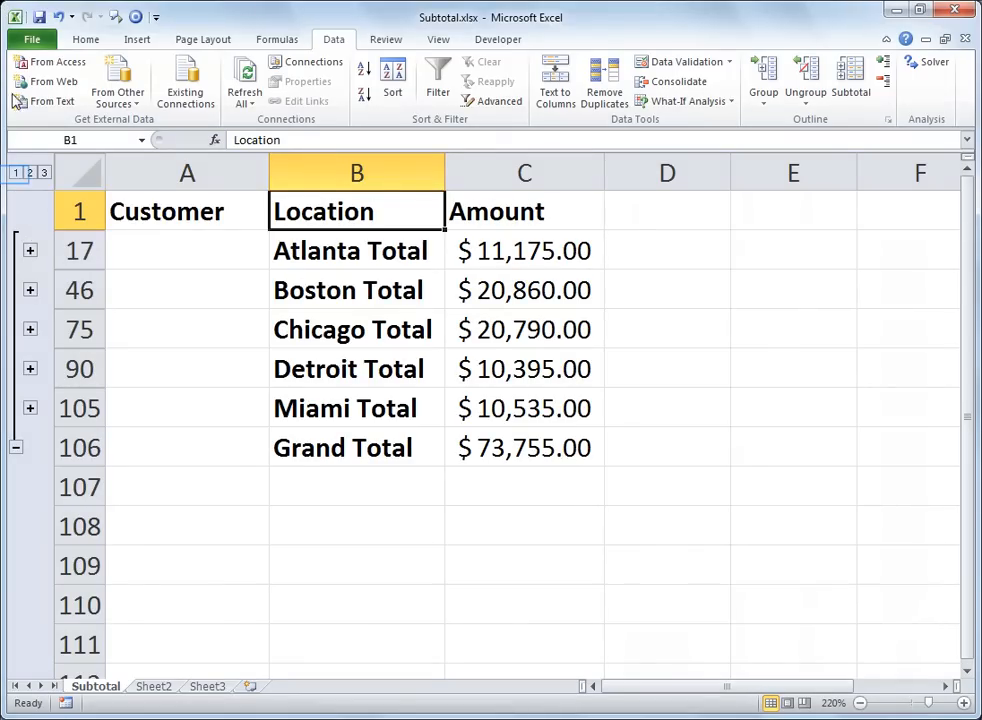
Step: Switch the outline from grand total only, through the location totals, to all detail records
click(16, 173)
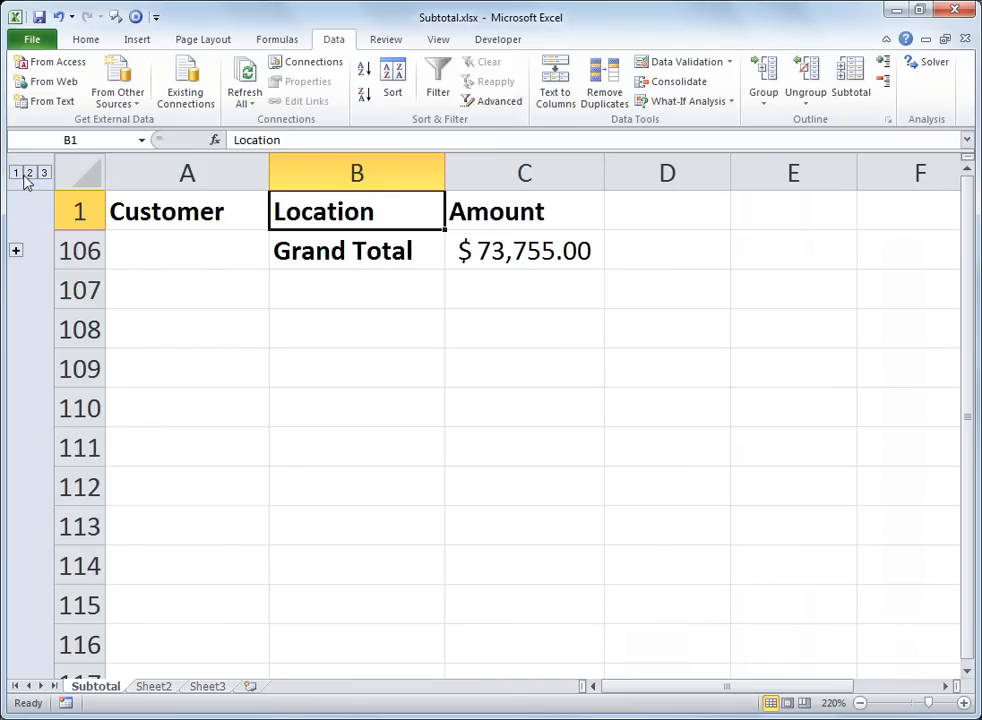
click(29, 173)
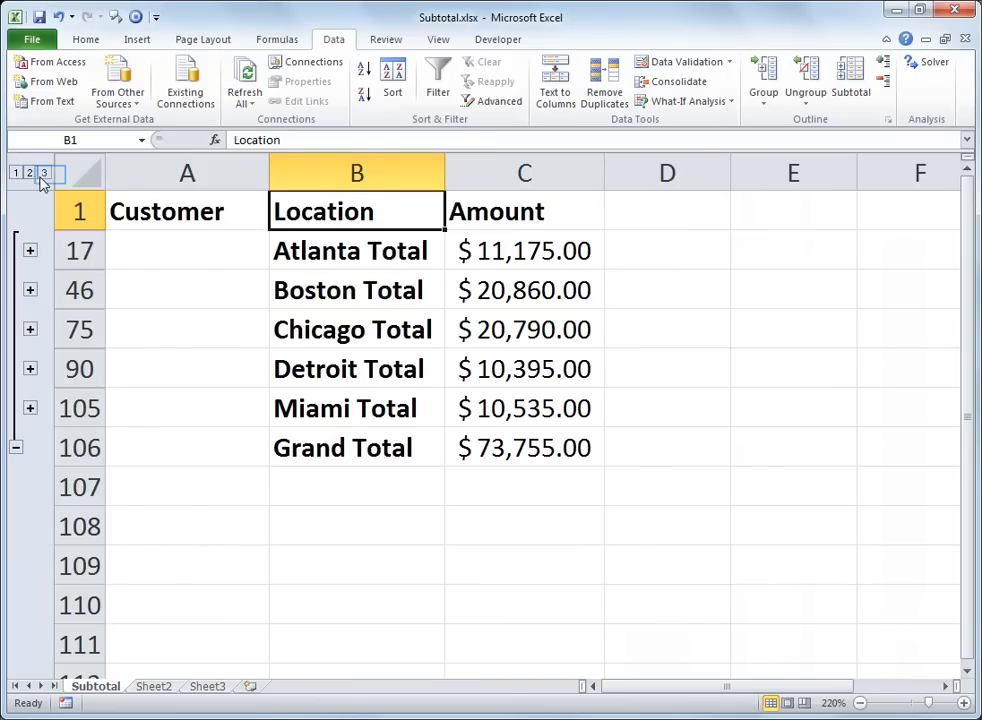
click(45, 173)
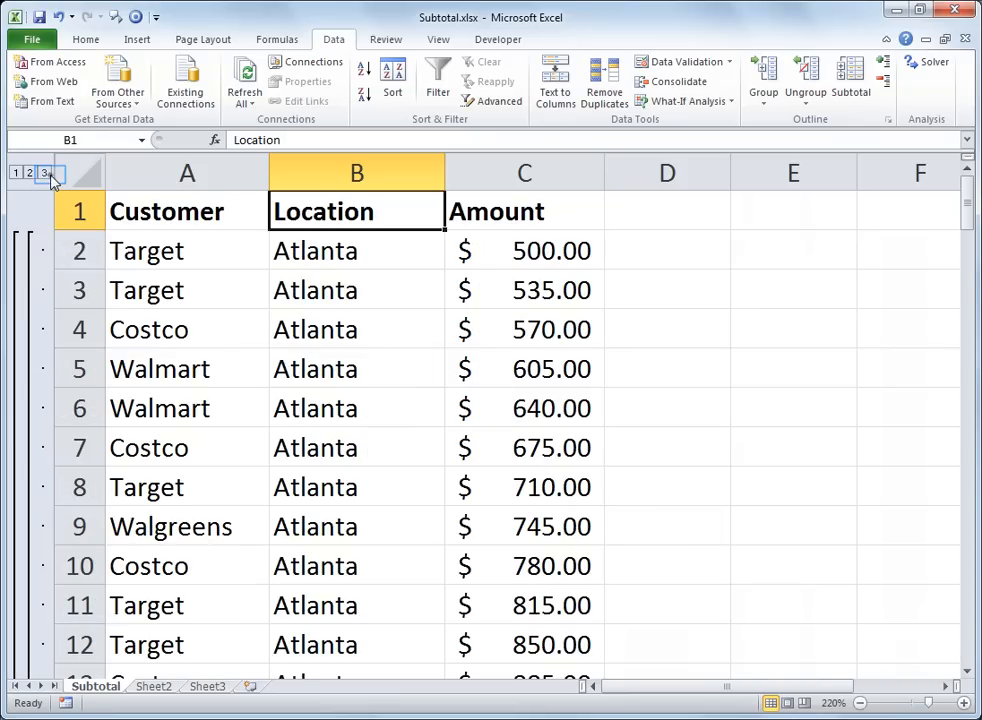